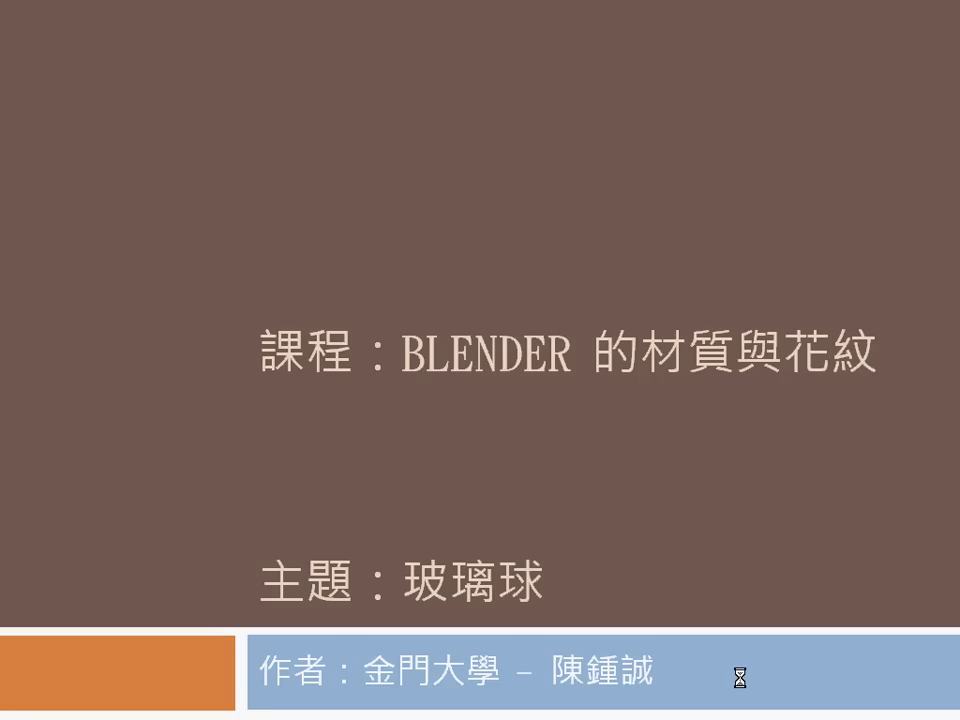
- Advance to the slide showing the Raytrace transparency panel with Fresnel 5.000, Blend 1.250 and IOR 1.000
left_click(740, 678)
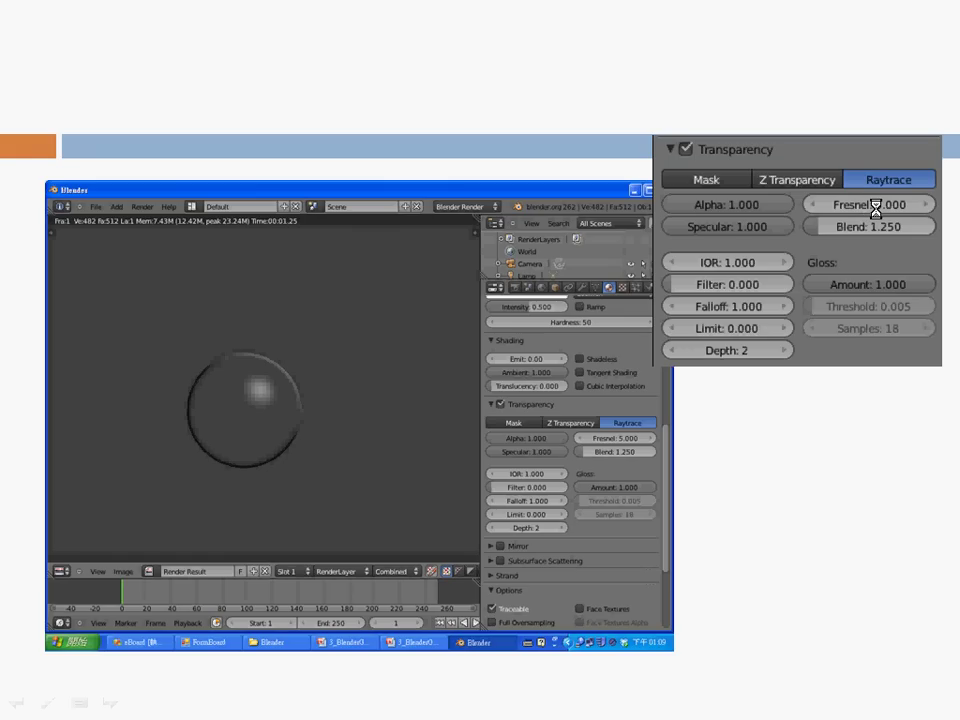
- Advance through the last slide, end the slideshow, and bring the Blender window to the front
key("Right")
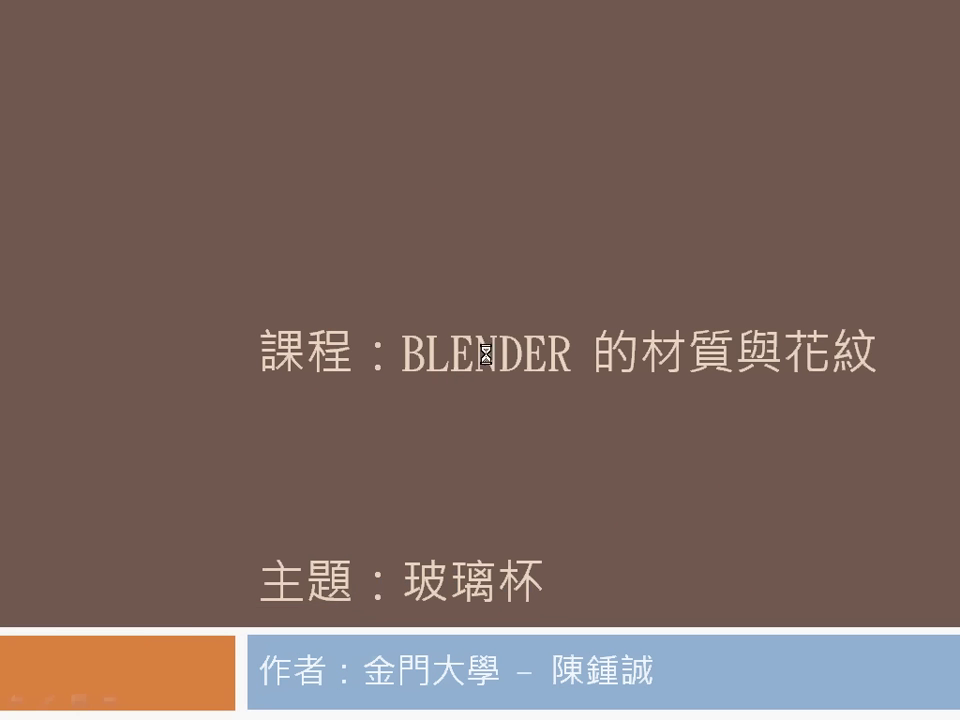
key("Escape")
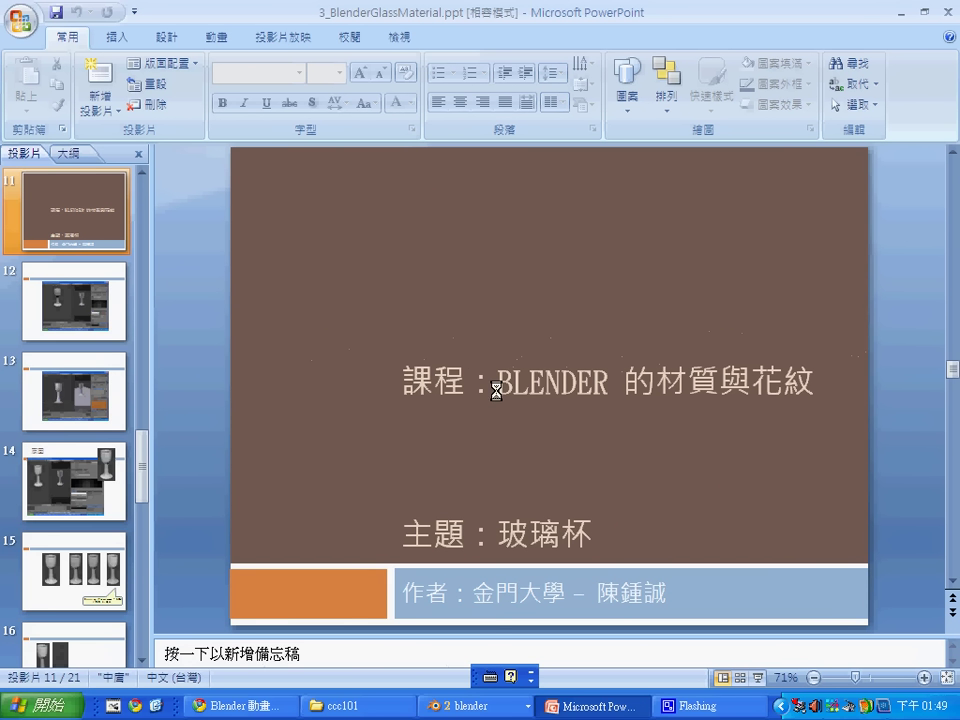
left_click(440, 705)
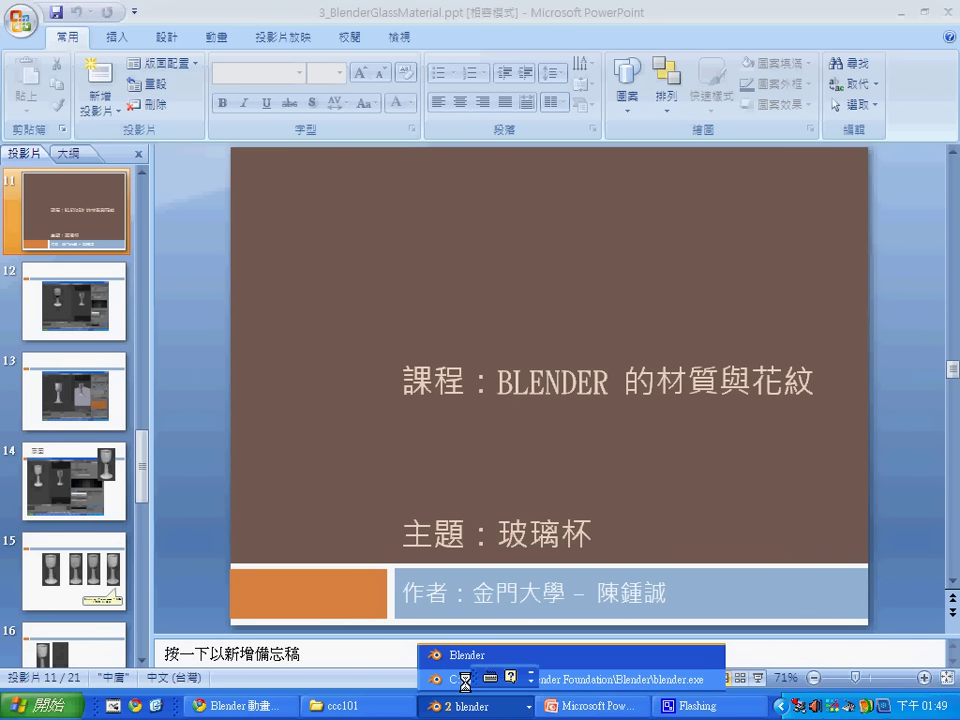
left_click(470, 672)
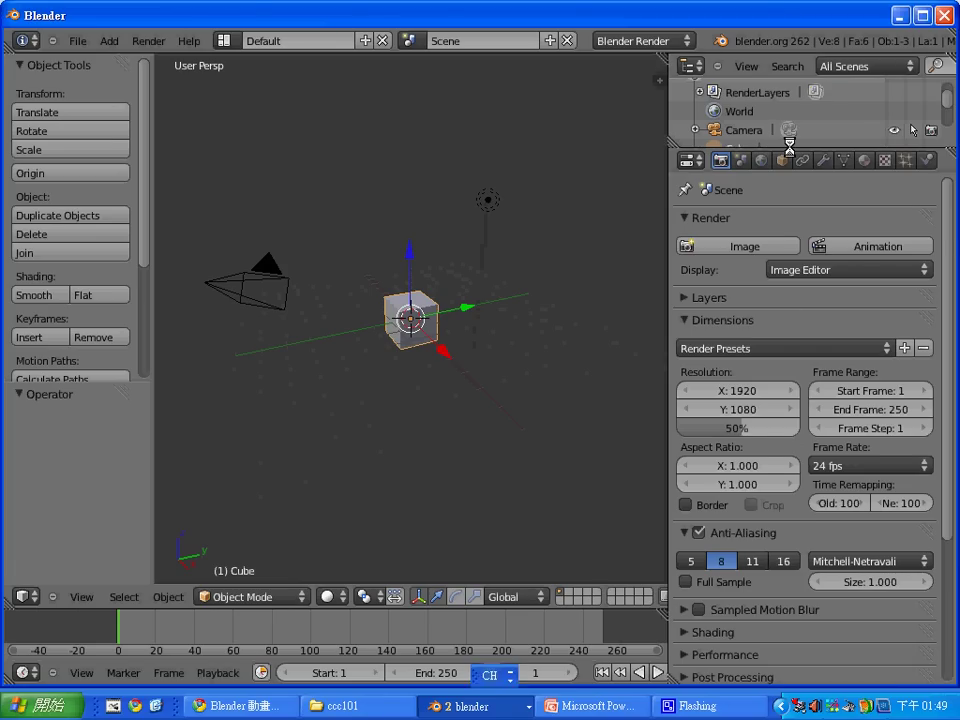
- Enlarge the outliner, delete the default cube, add a UV Sphere and test-render it
left_click_drag(813, 148, 813, 266)
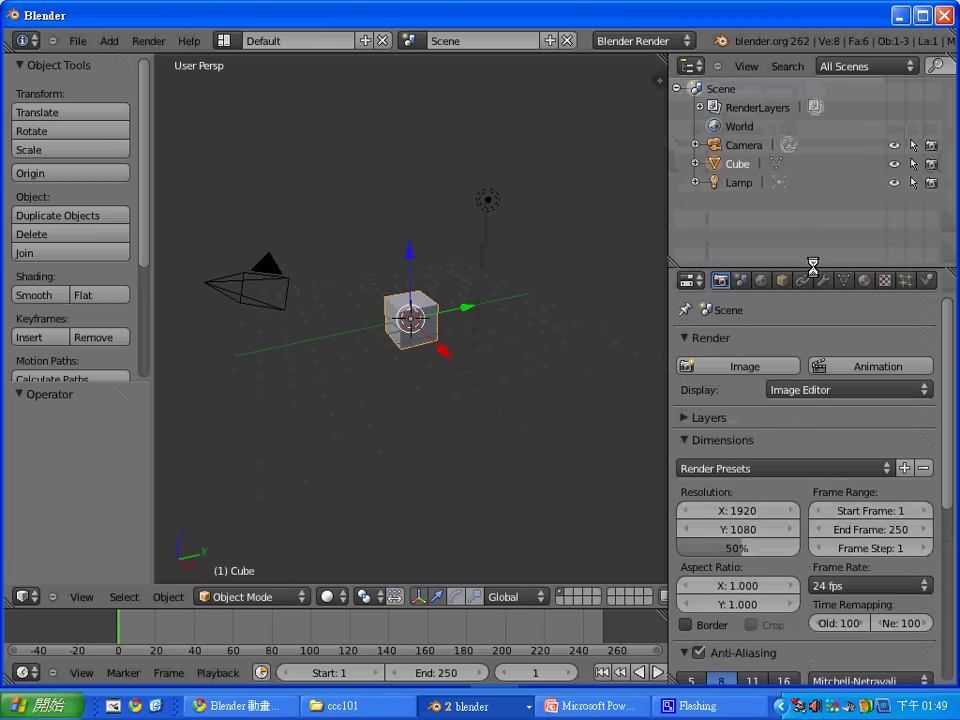
key("x")
left_click(420, 316)
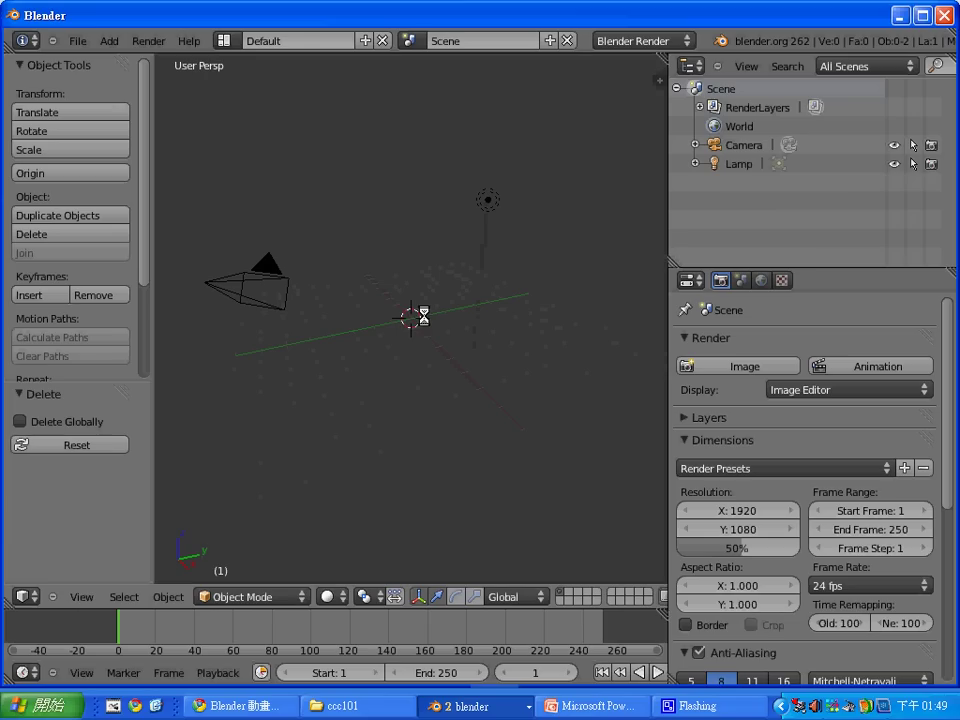
key("shift+a")
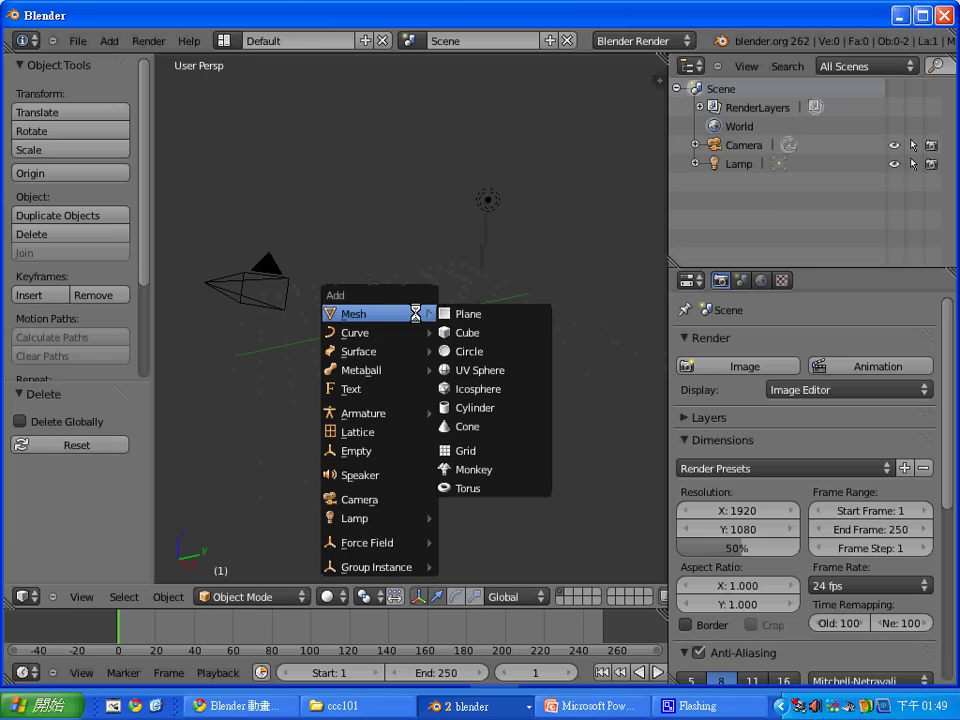
left_click(502, 369)
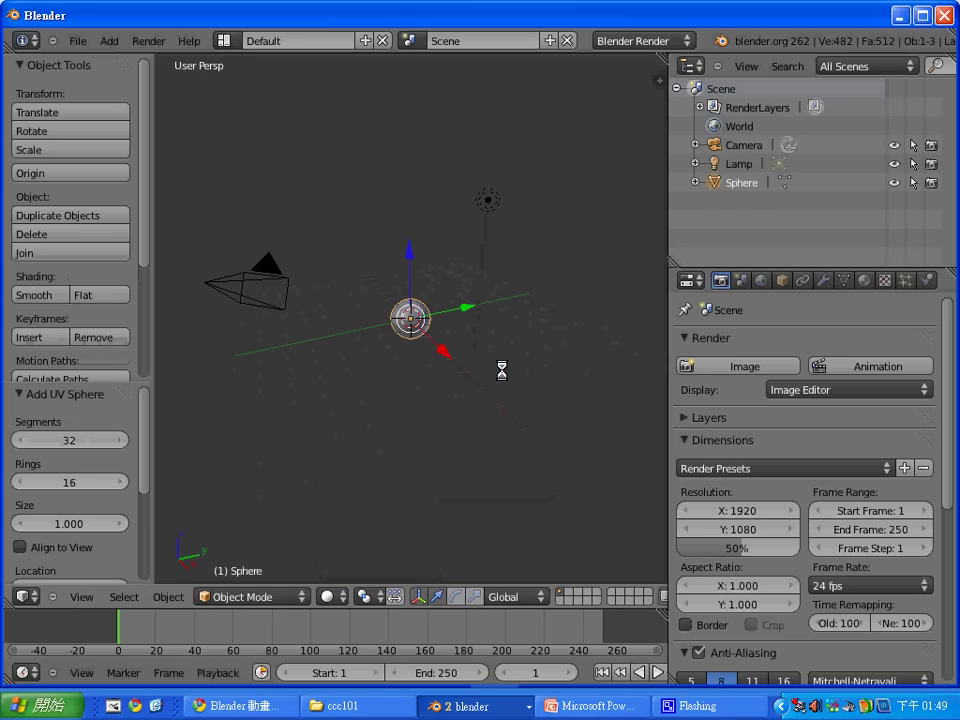
key("F12")
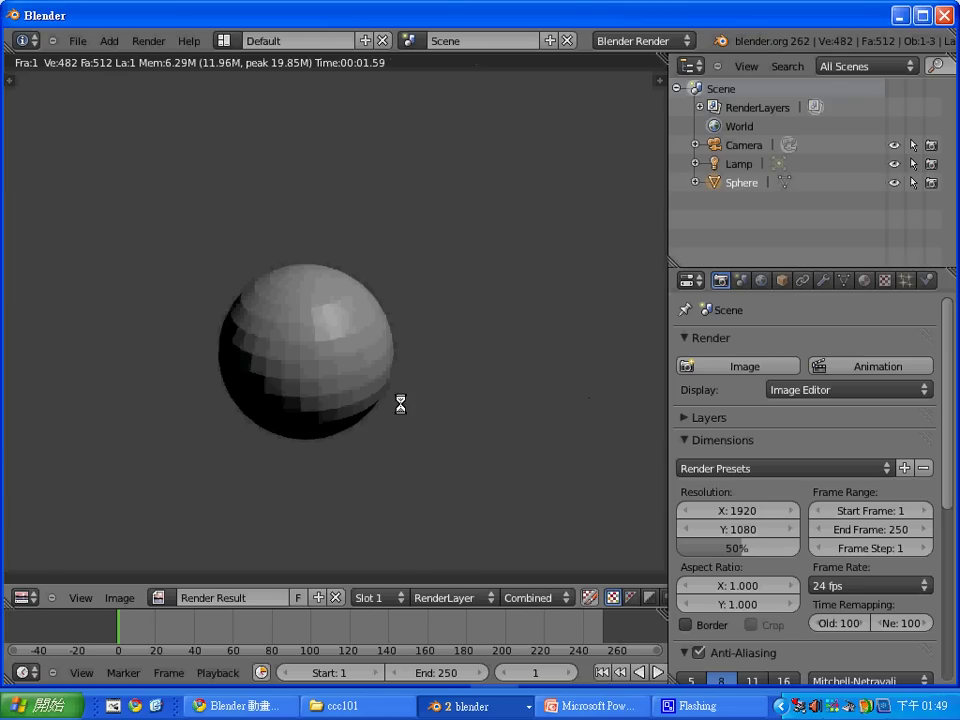
key("Escape")
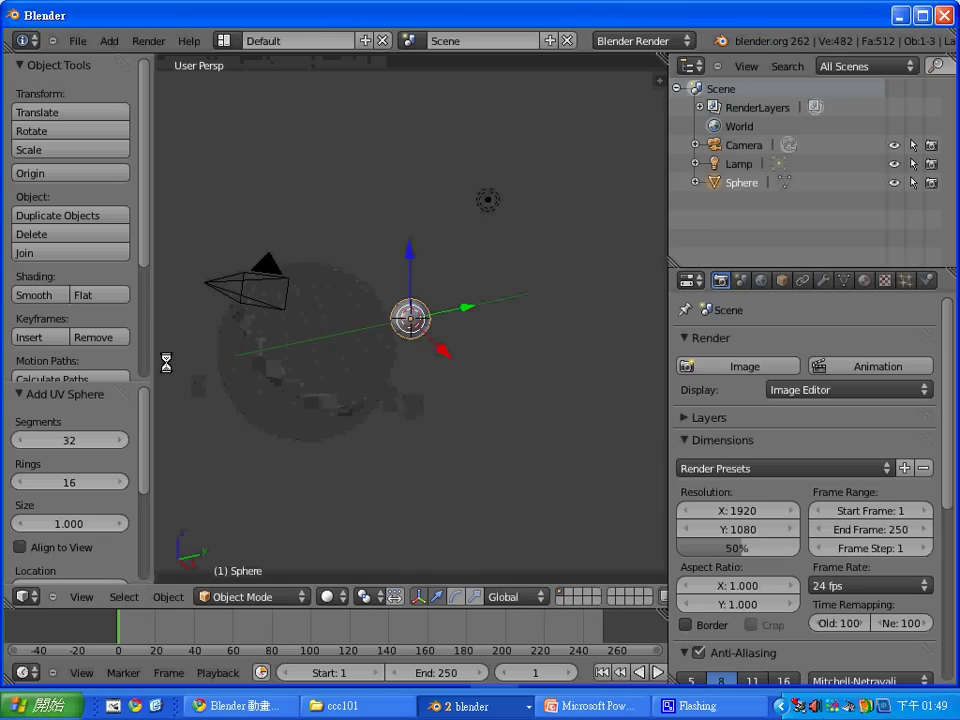
- Apply Smooth shading to the sphere and check it with two more renders
left_click(49, 295)
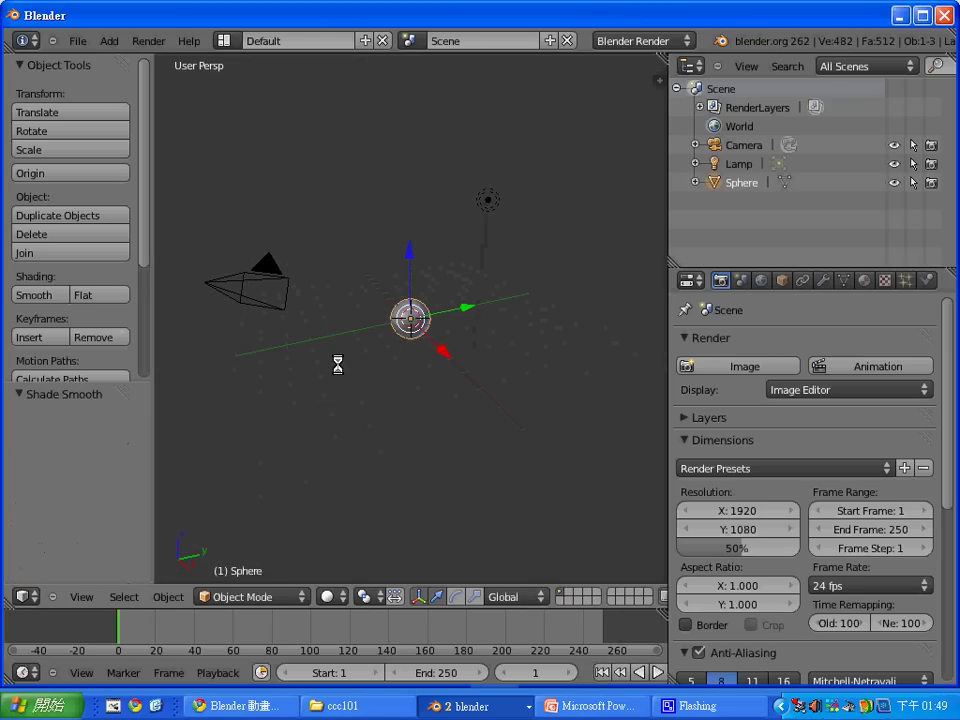
key("F12")
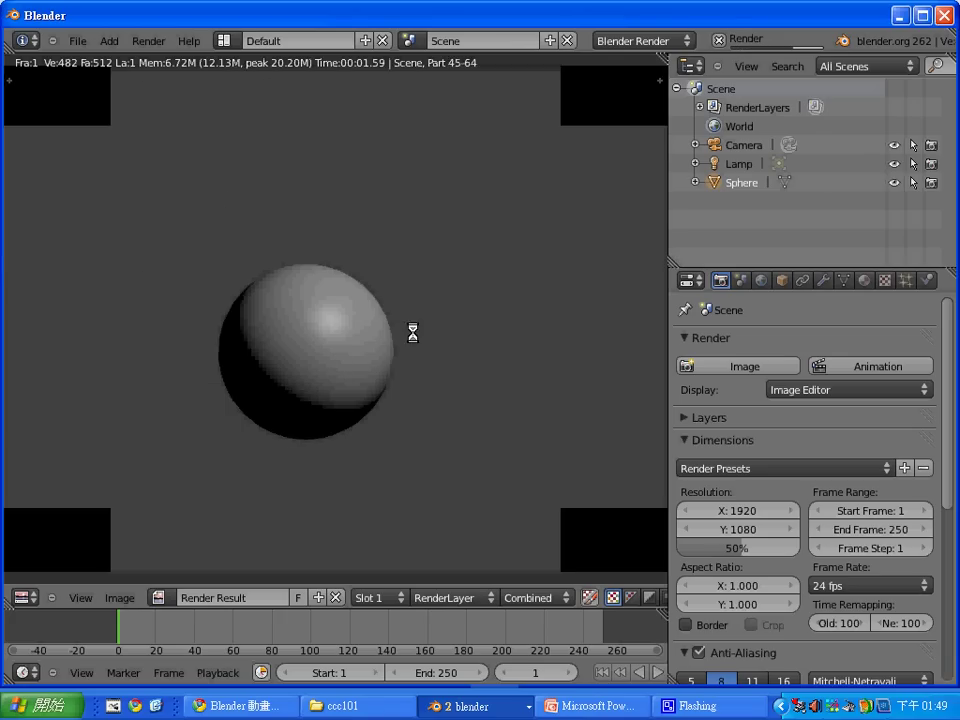
key("Escape")
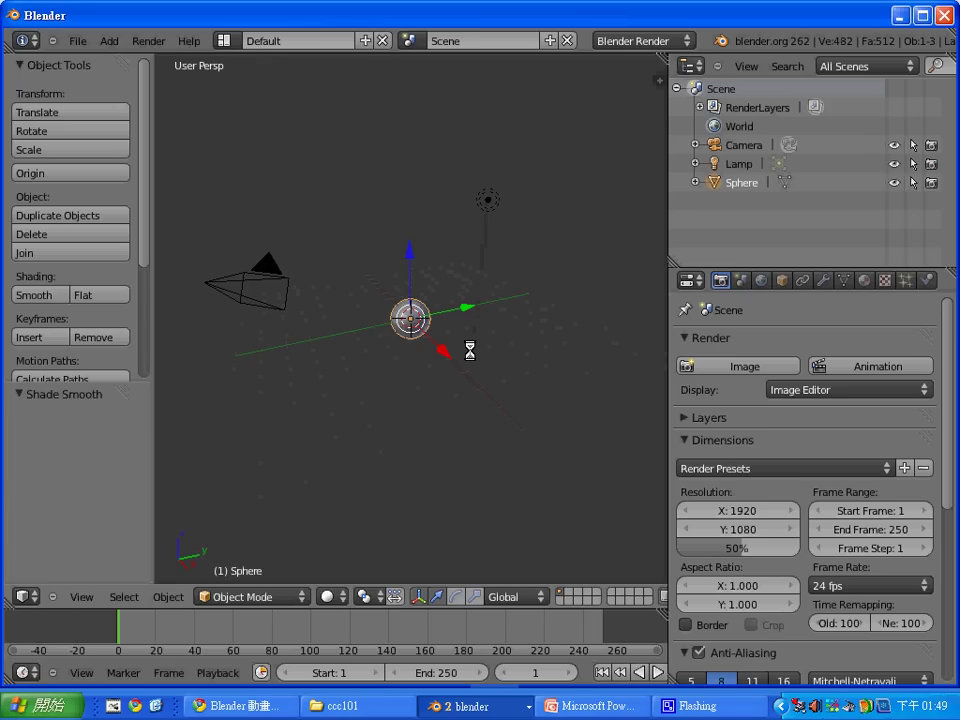
key("F12")
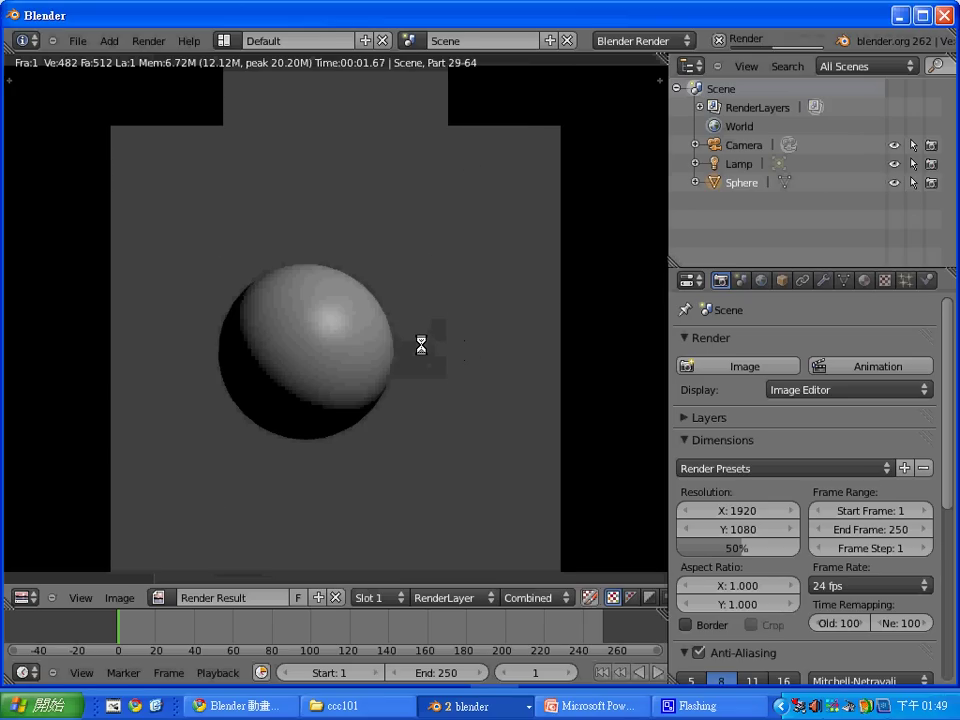
key("Escape")
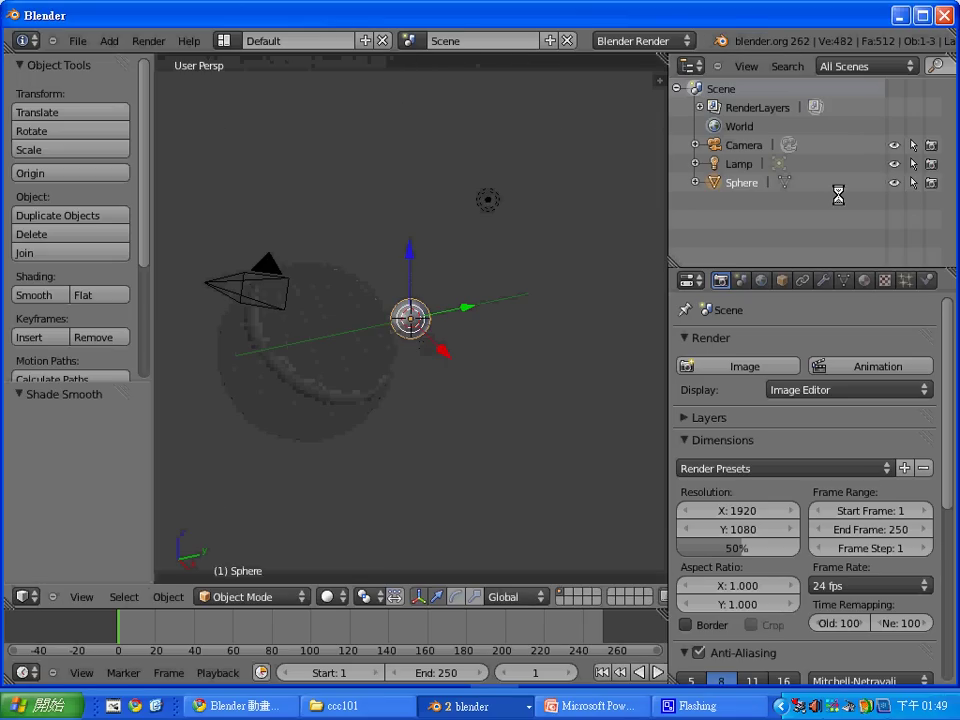
- Create a new material for the sphere and rename it Material.Glass
left_click(865, 280)
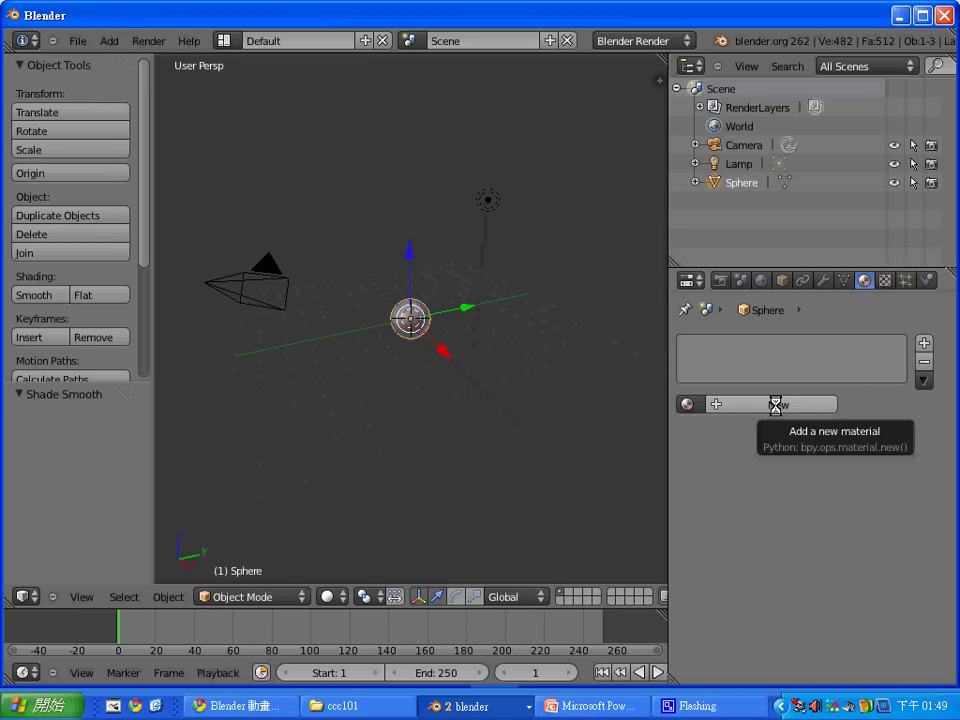
left_click(775, 404)
scroll(943, 396, "down", 1)
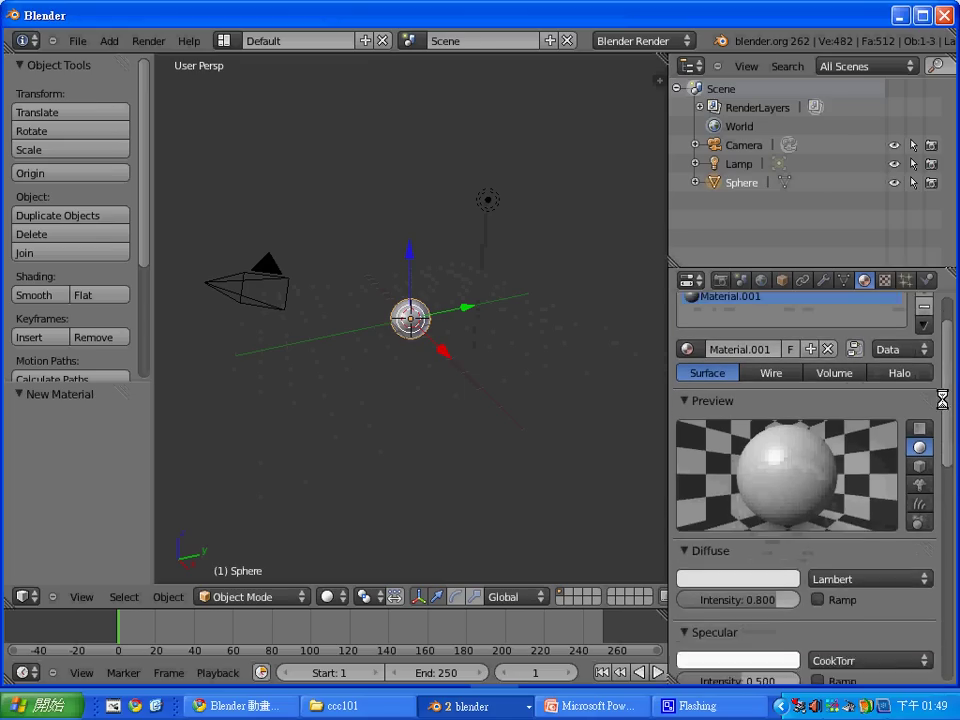
scroll(943, 380, "up", 1)
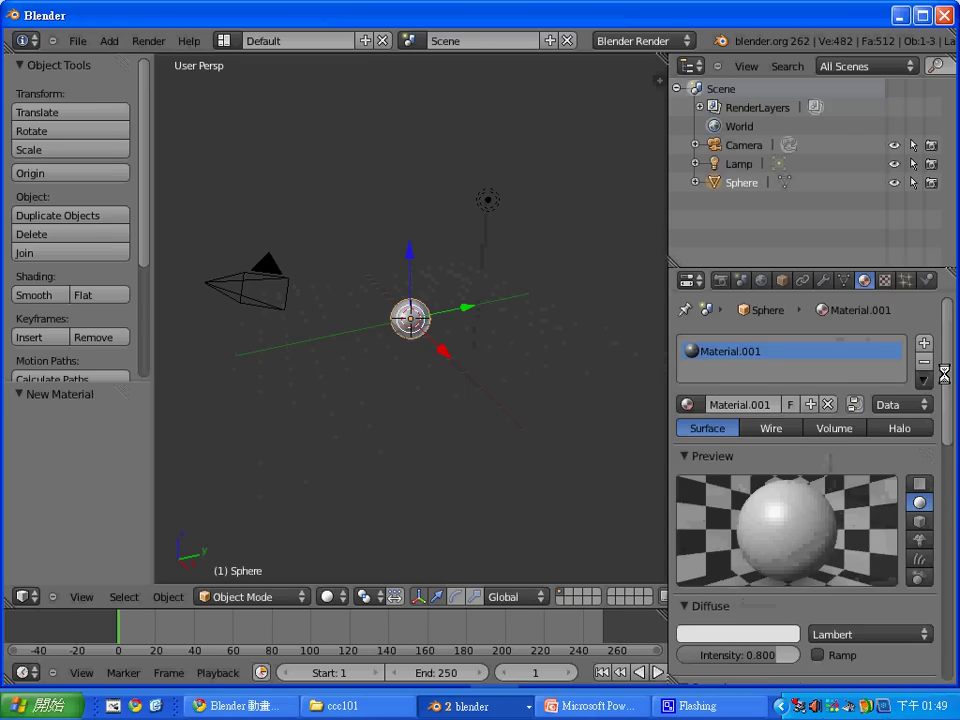
left_click(772, 404)
key("BackSpace")
key("BackSpace")
key("BackSpace")
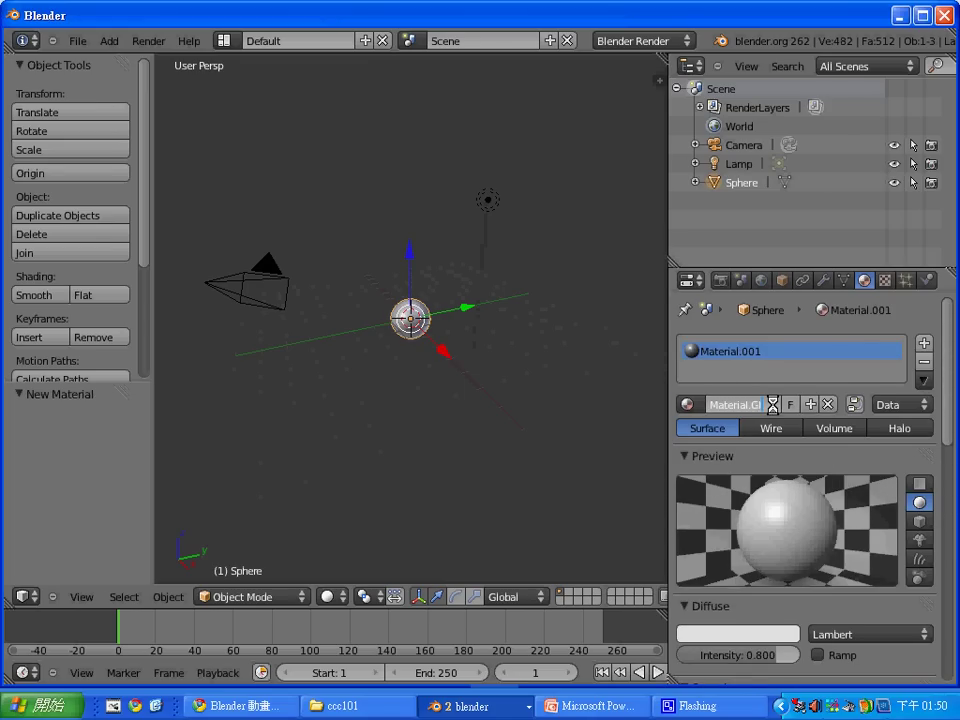
type("Gla")
key("Return")
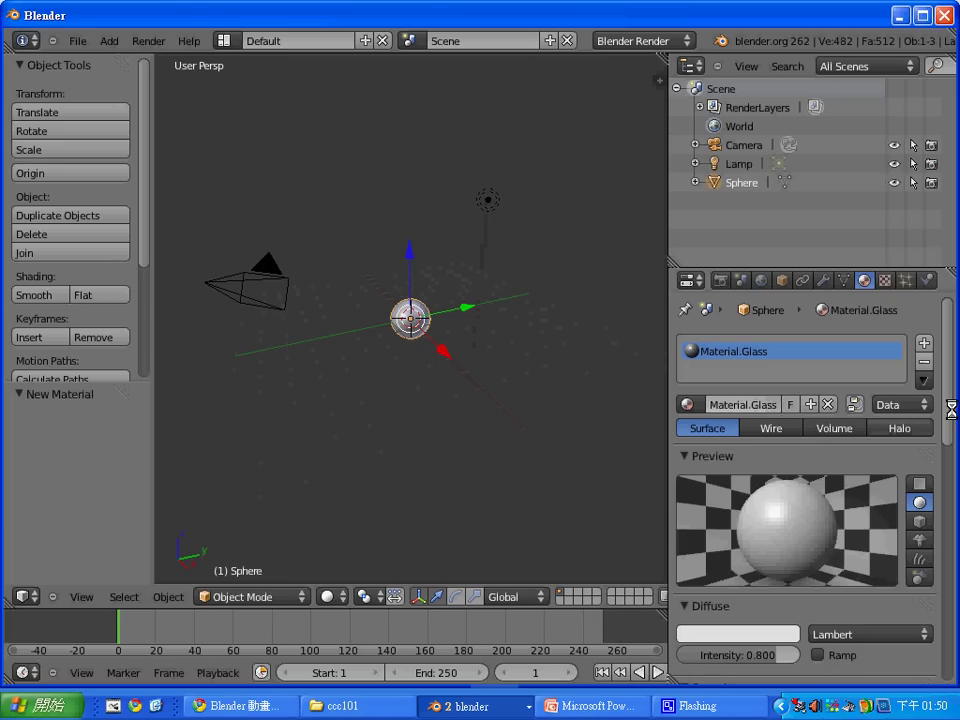
- Enable Raytrace transparency on the material and set its Fresnel to 5
scroll(930, 460, "down", 3)
scroll(935, 480, "down", 4)
scroll(944, 540, "down", 5)
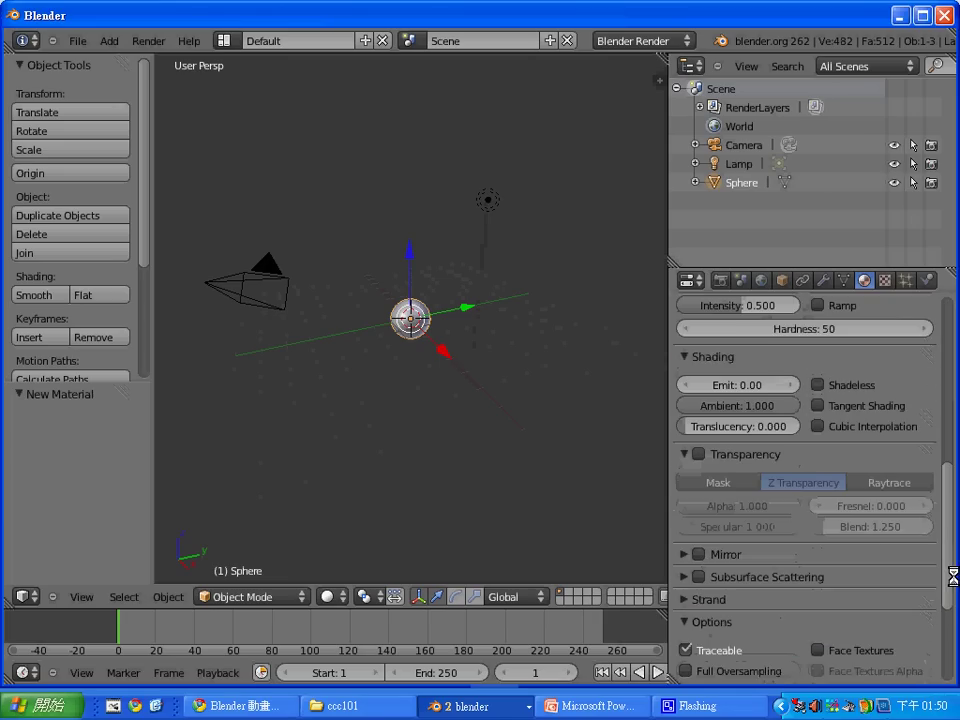
left_click(699, 446)
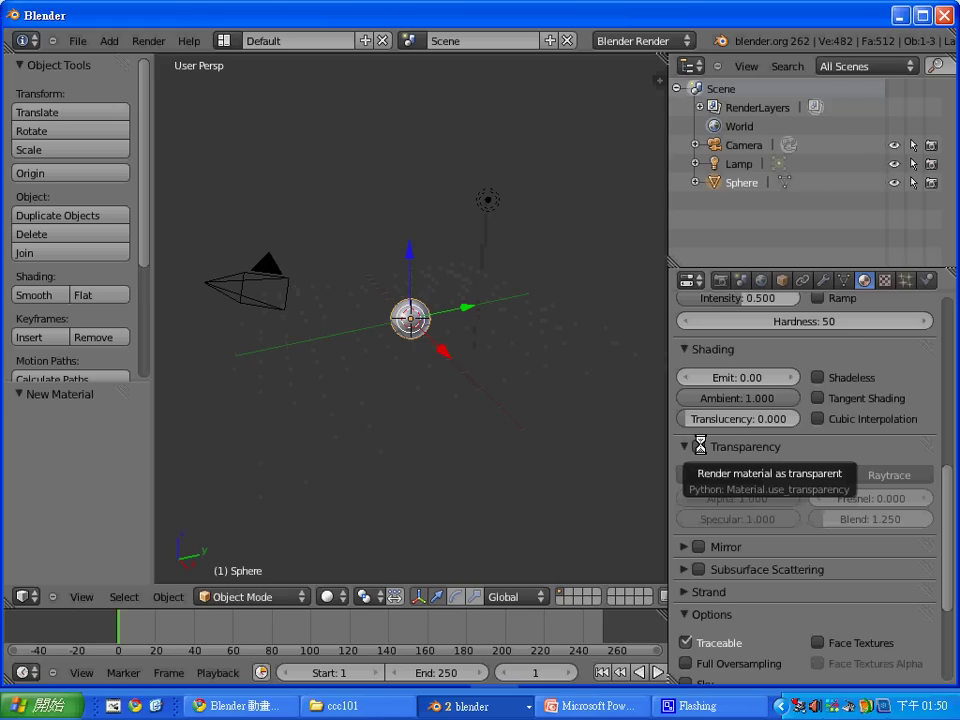
left_click(699, 446)
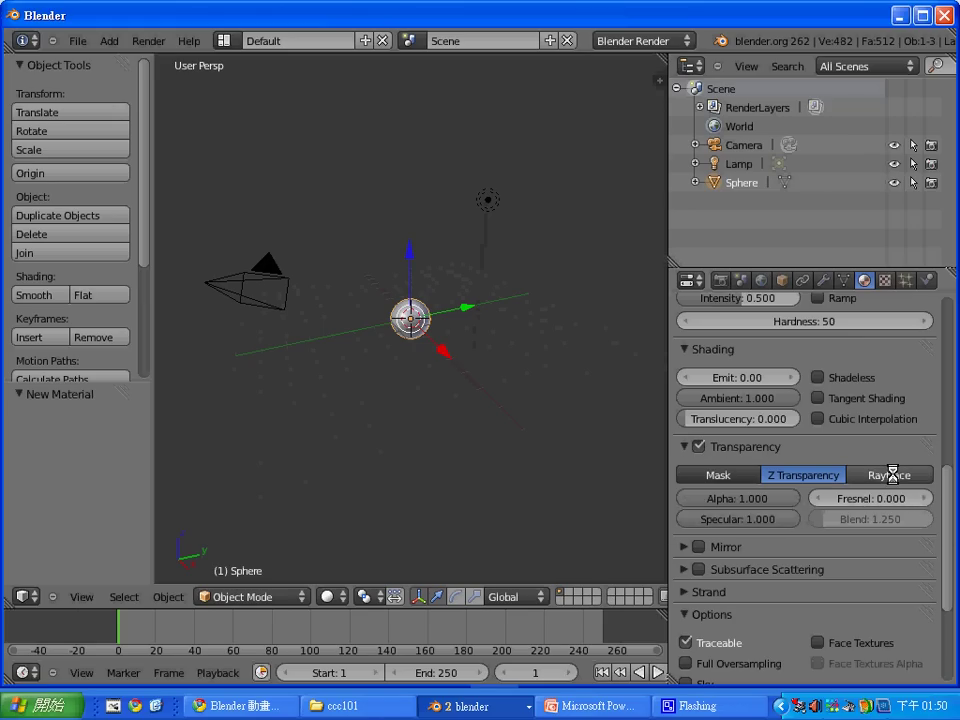
left_click(891, 474)
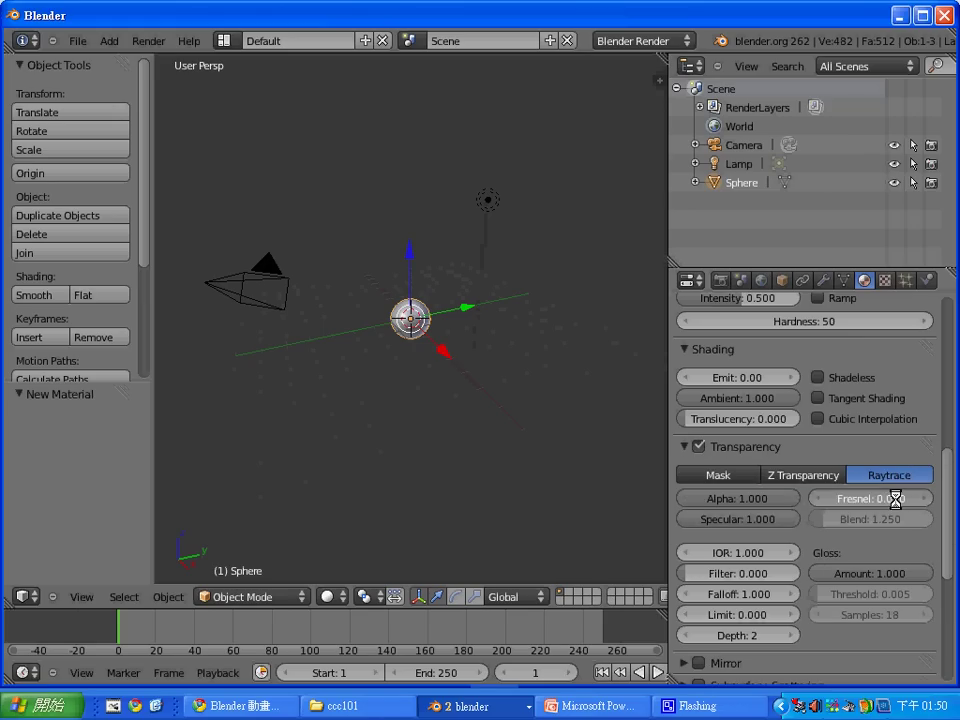
left_click_drag(895, 499, 938, 506)
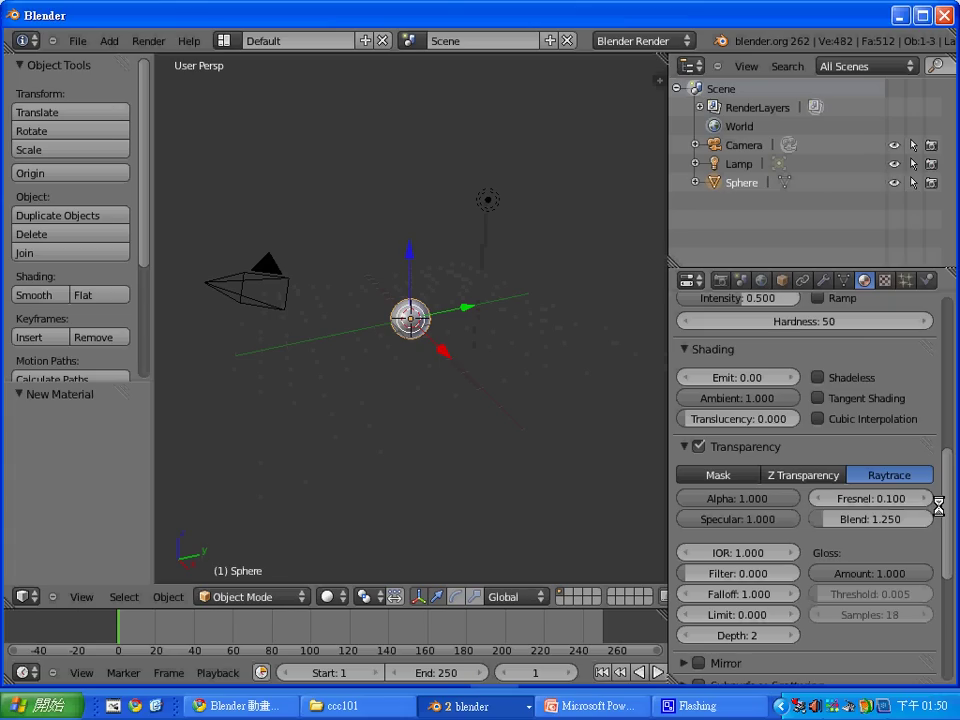
left_click(885, 495)
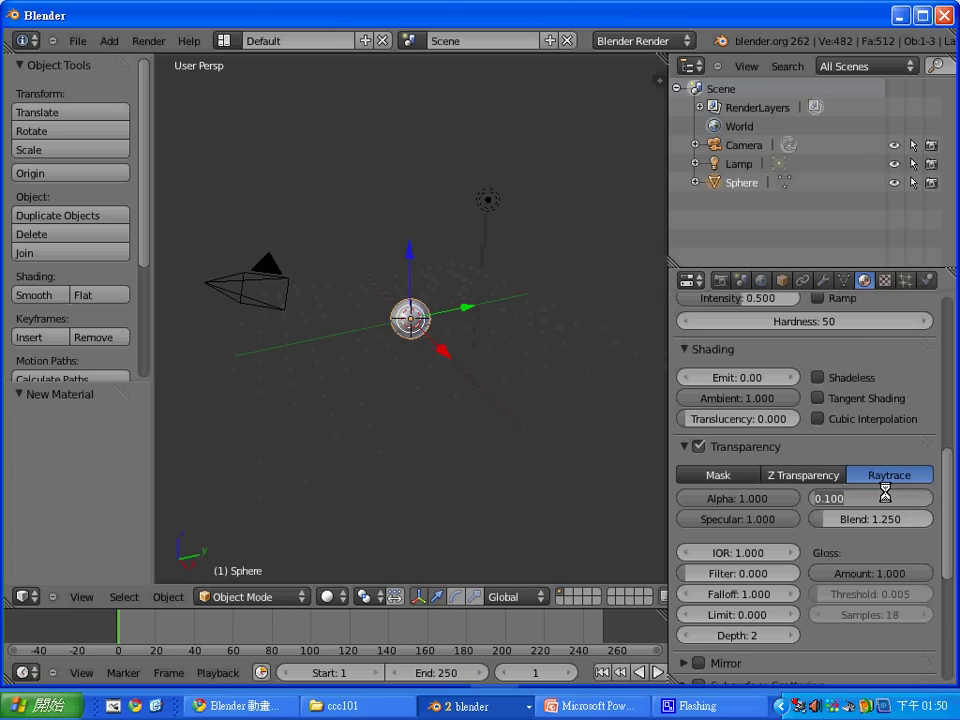
type("5")
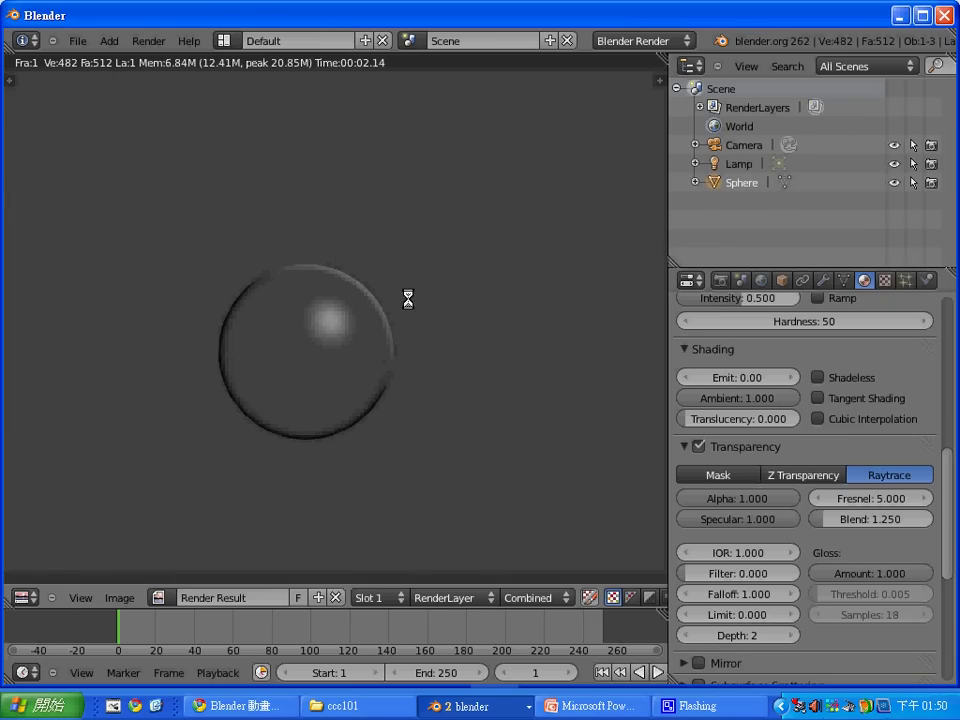
- Close the glass-sphere test render and place the 3D cursor just left of the sphere
key("Escape")
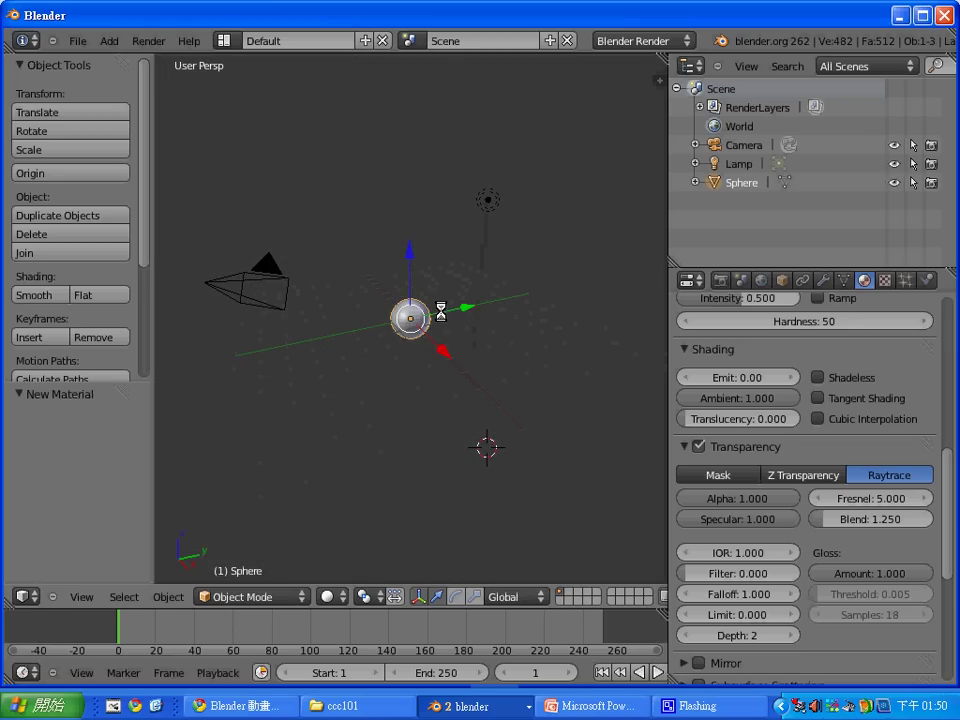
left_click(380, 319)
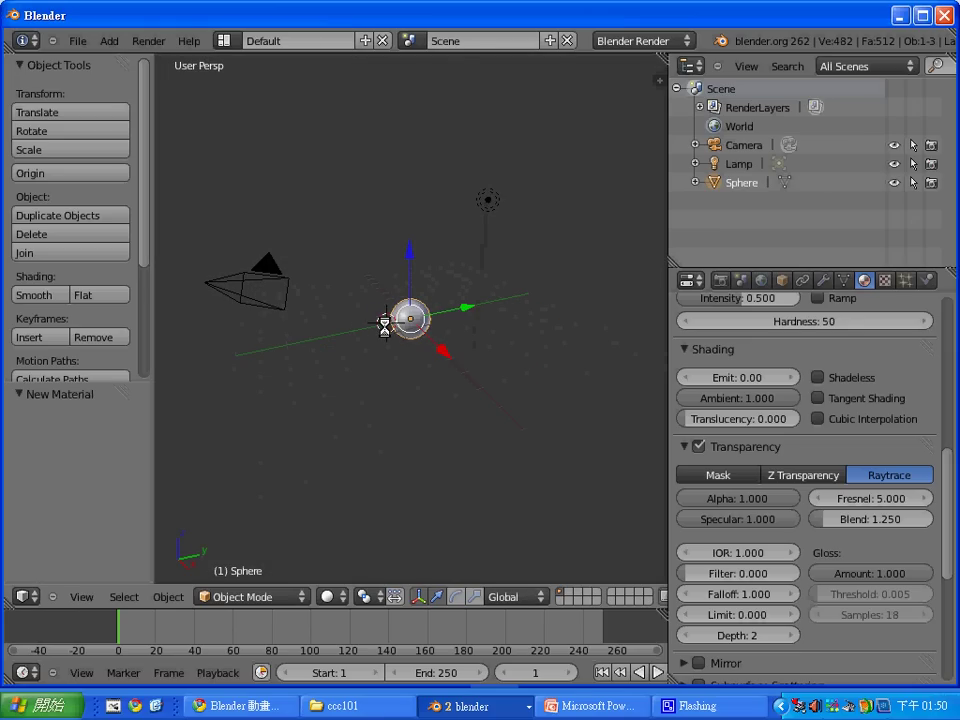
- Add a plane mesh at the 3D cursor and scale it up to 6.336
key("shift+a")
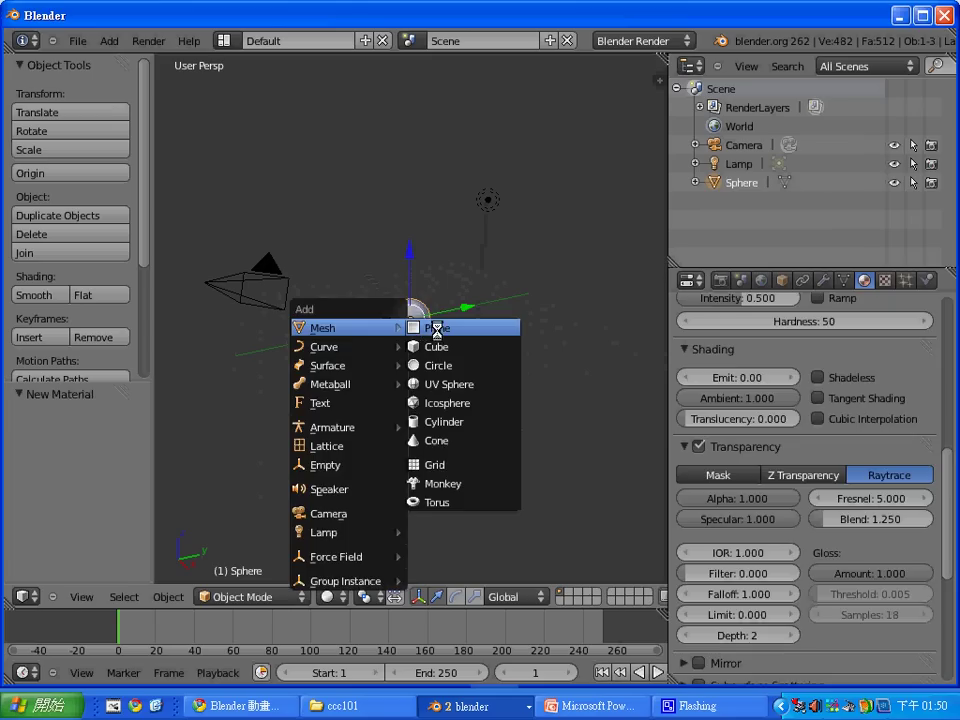
left_click(437, 327)
key("s")
left_click(570, 364)
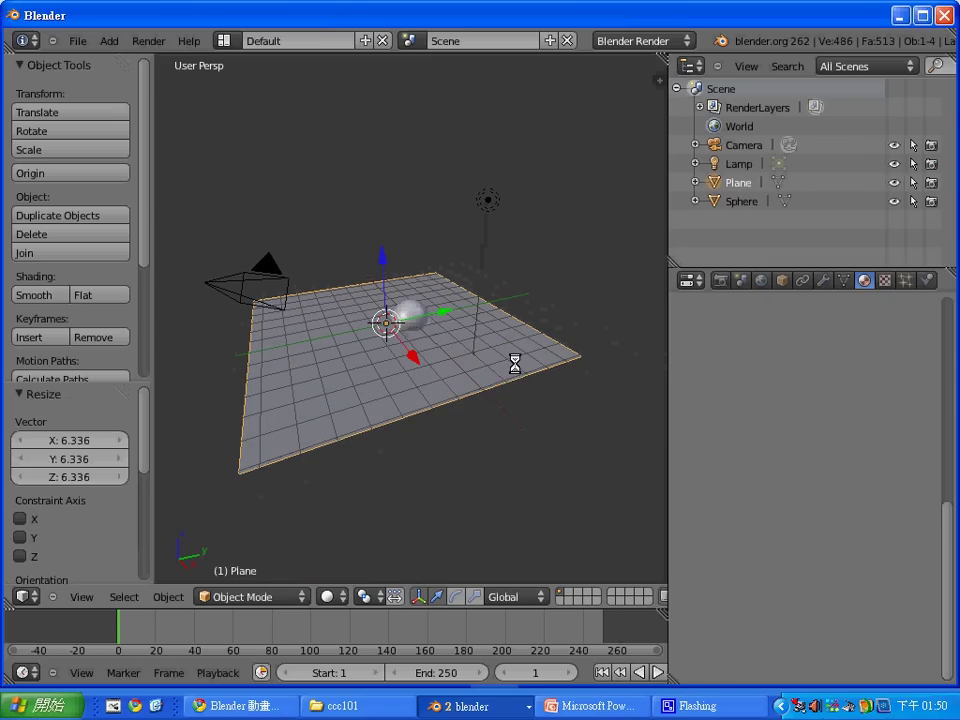
- Switch the viewport to the front view in orthographic projection
left_click(82, 597)
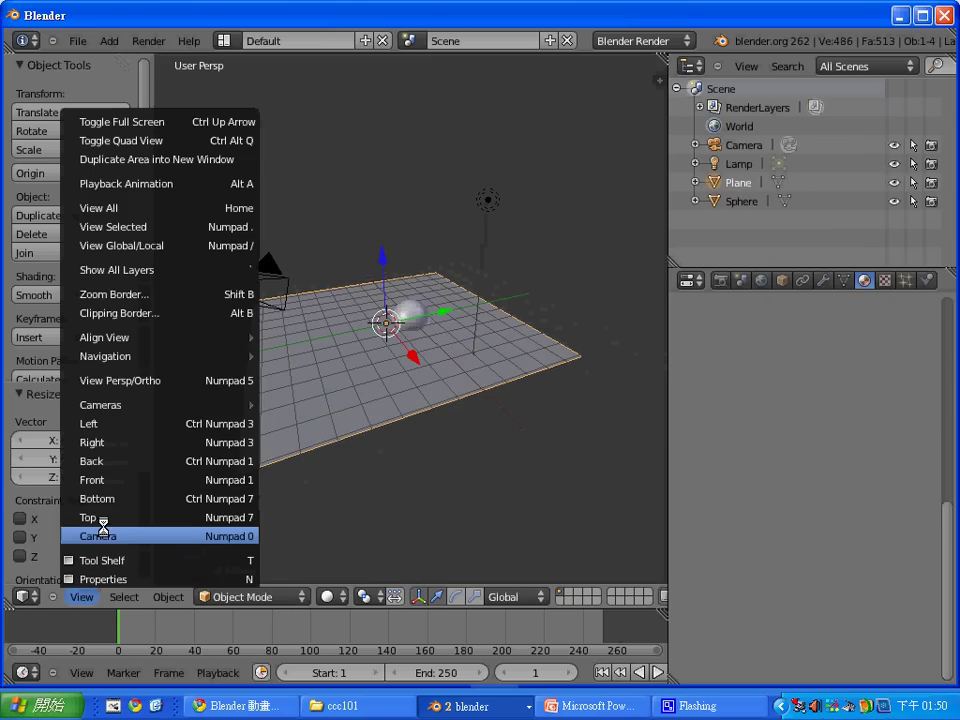
left_click(117, 481)
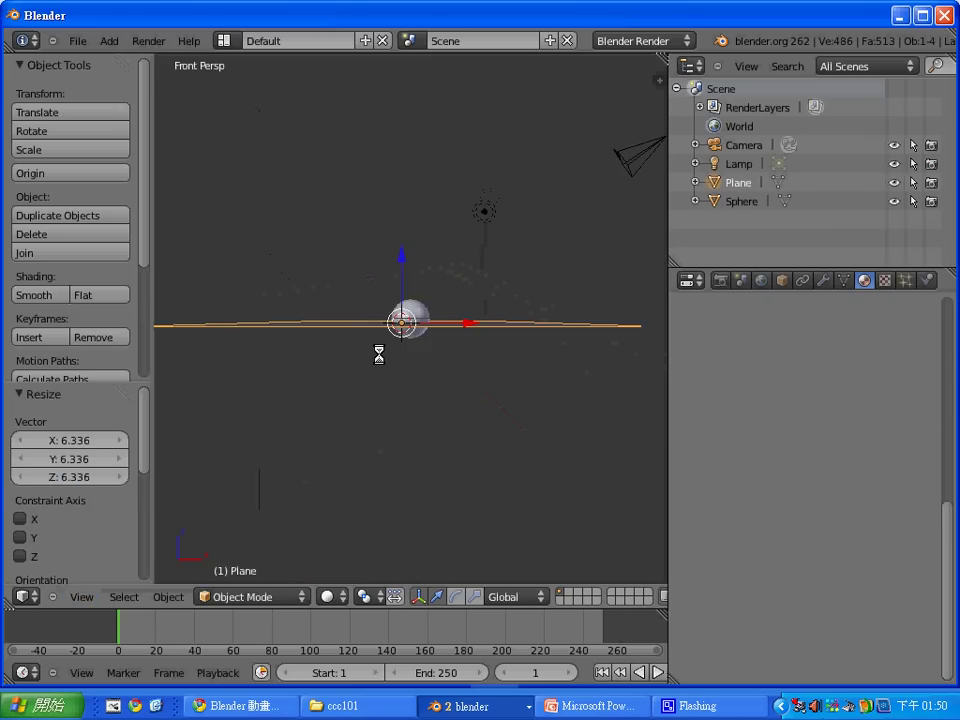
left_click(82, 597)
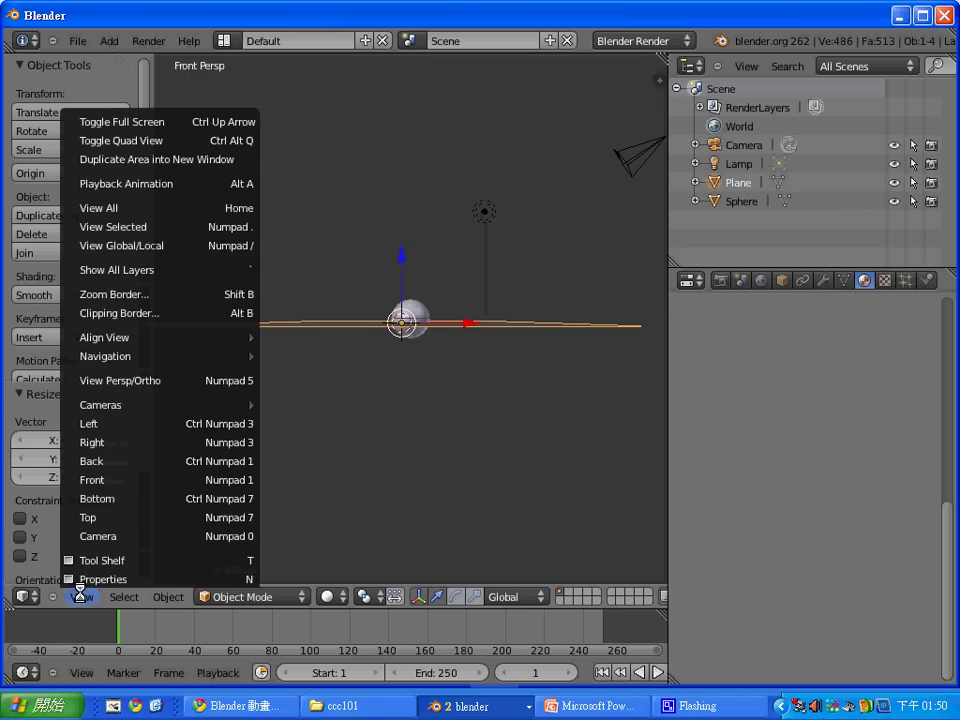
left_click(137, 381)
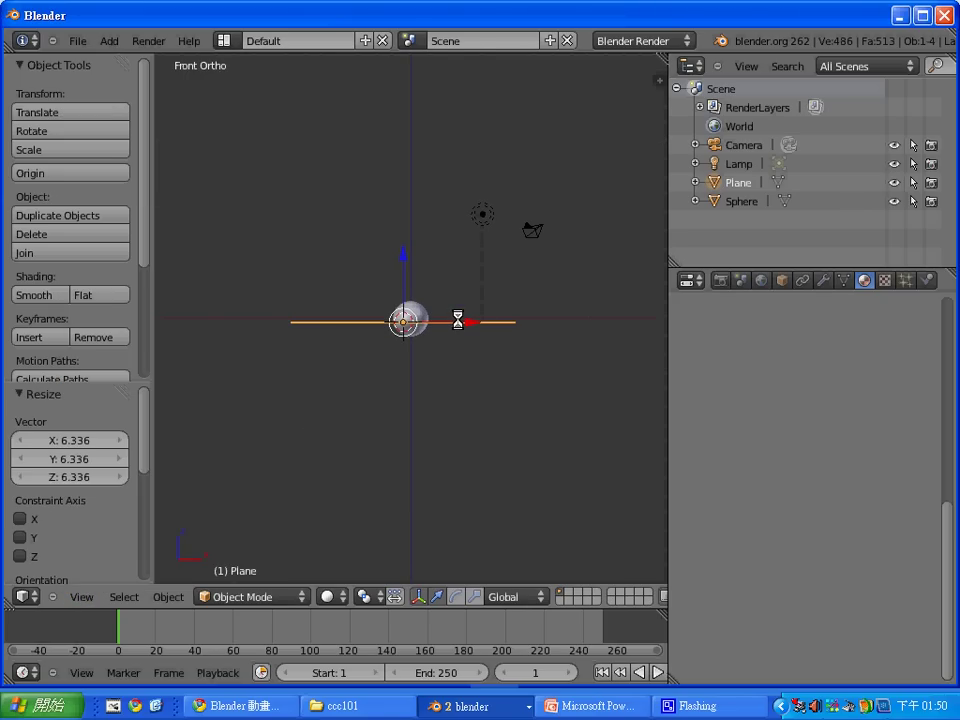
- Drop the plane to the sphere's base, raise the sphere, and move the 3D cursor aside
key("g")
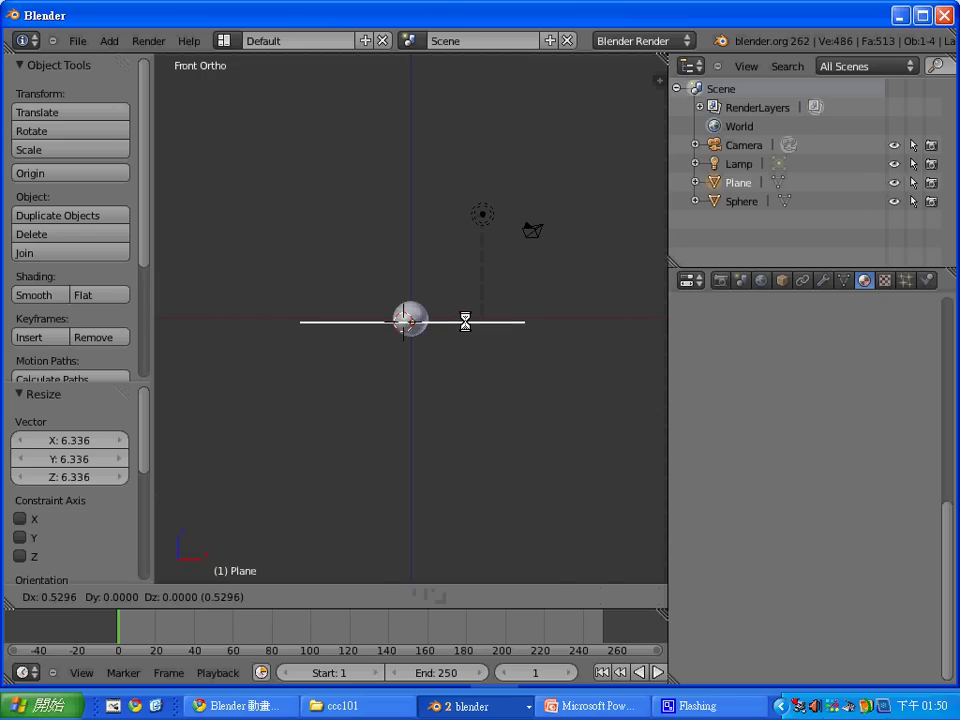
left_click(468, 321)
right_click(418, 311)
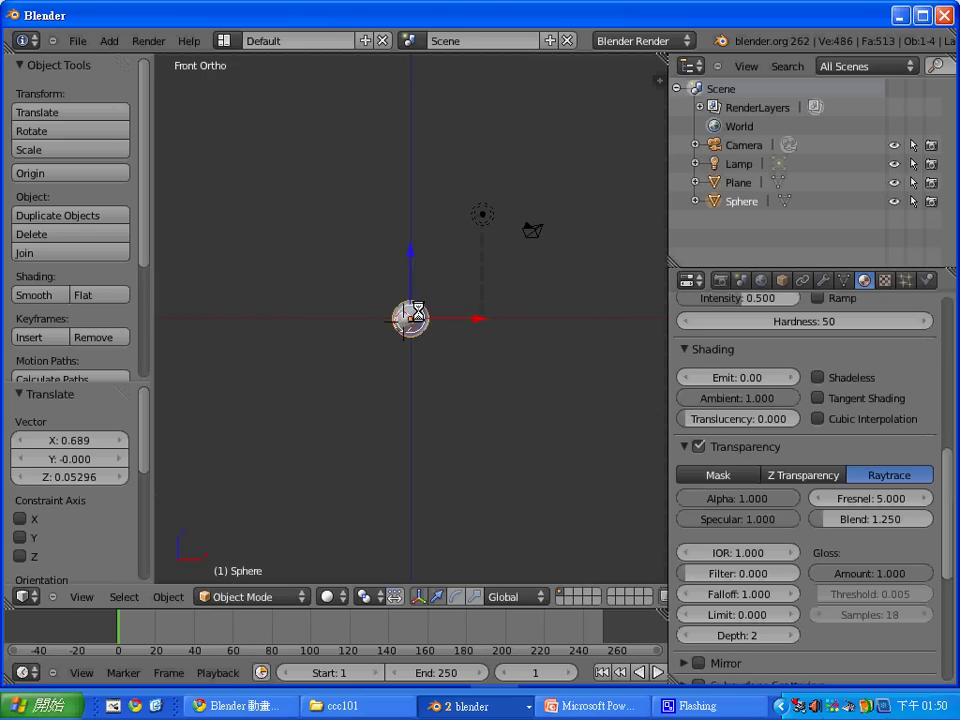
key("g")
left_click(421, 290)
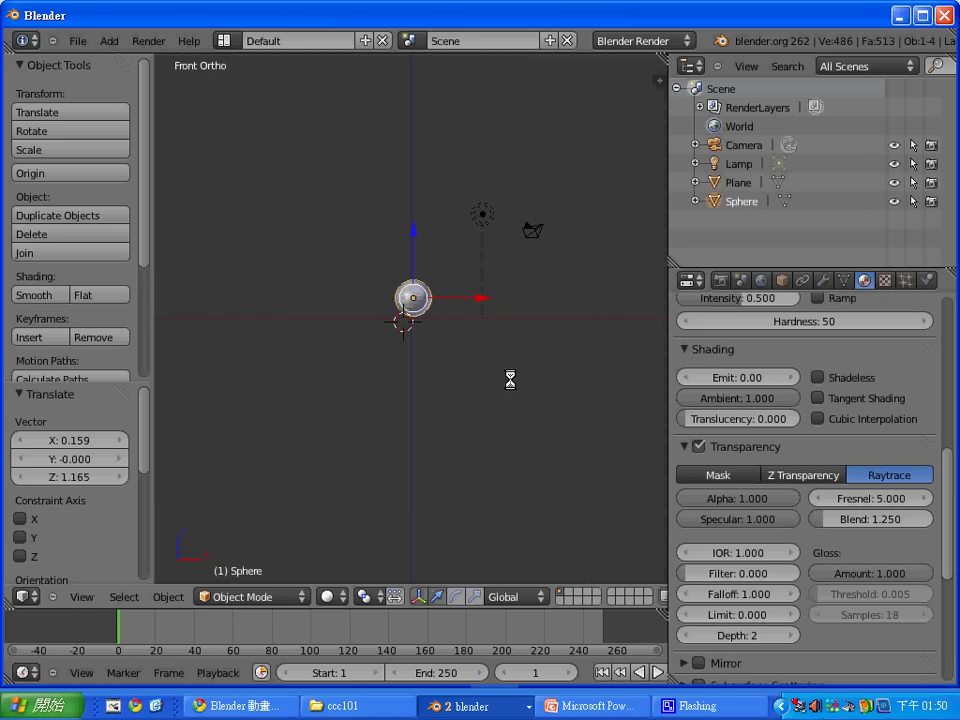
left_click(566, 387)
- Raise the plane slightly and settle the sphere down onto it
right_click(504, 318)
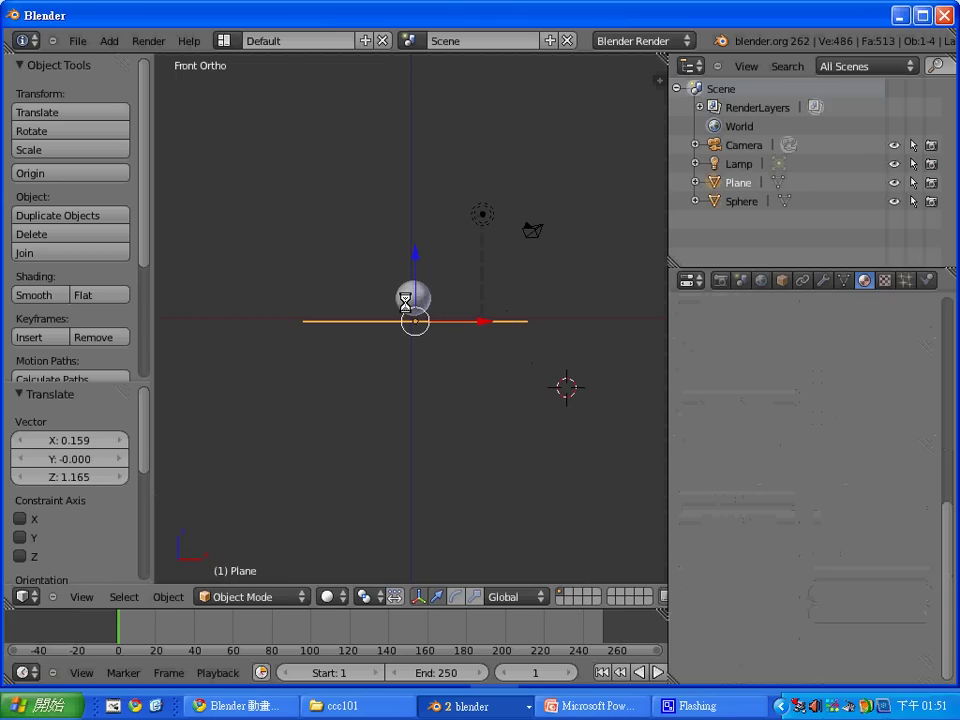
key("g")
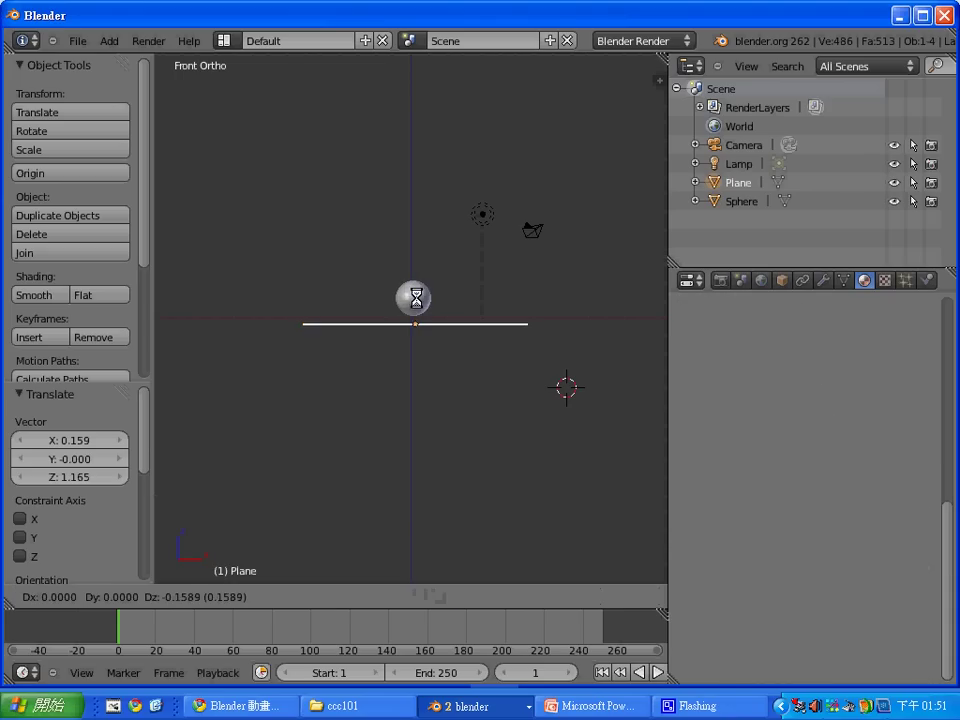
left_click(416, 296)
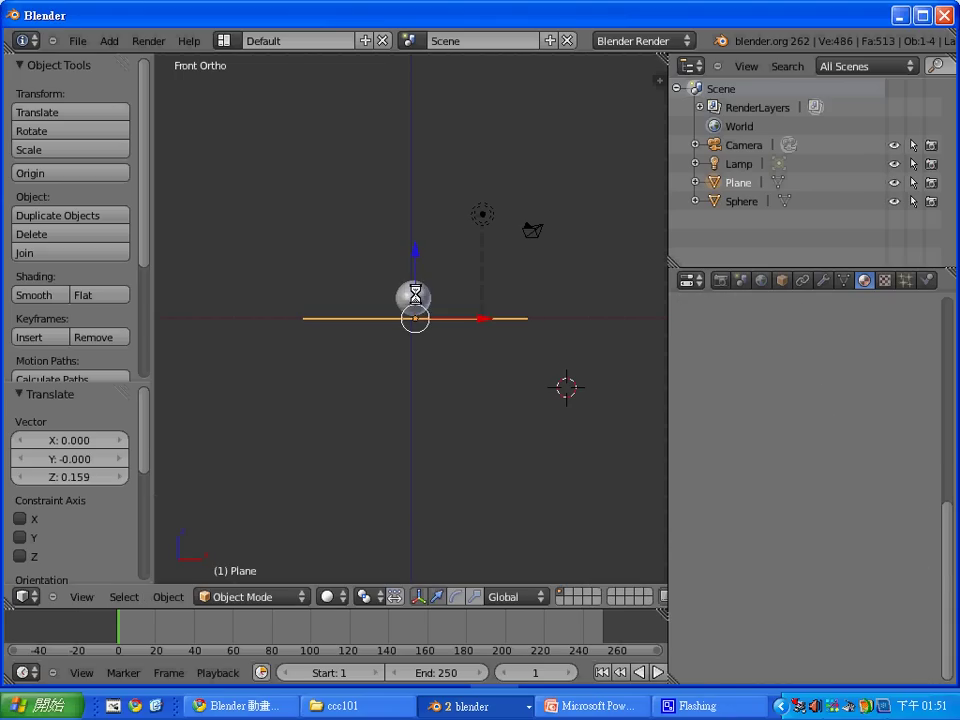
right_click(415, 296)
key("g")
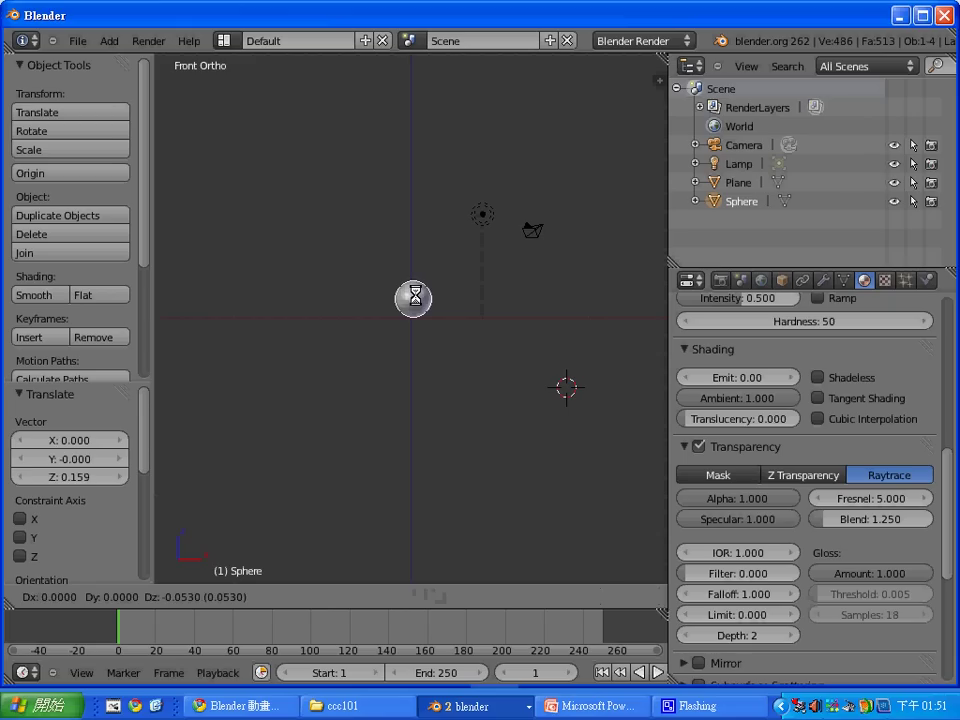
left_click(413, 296)
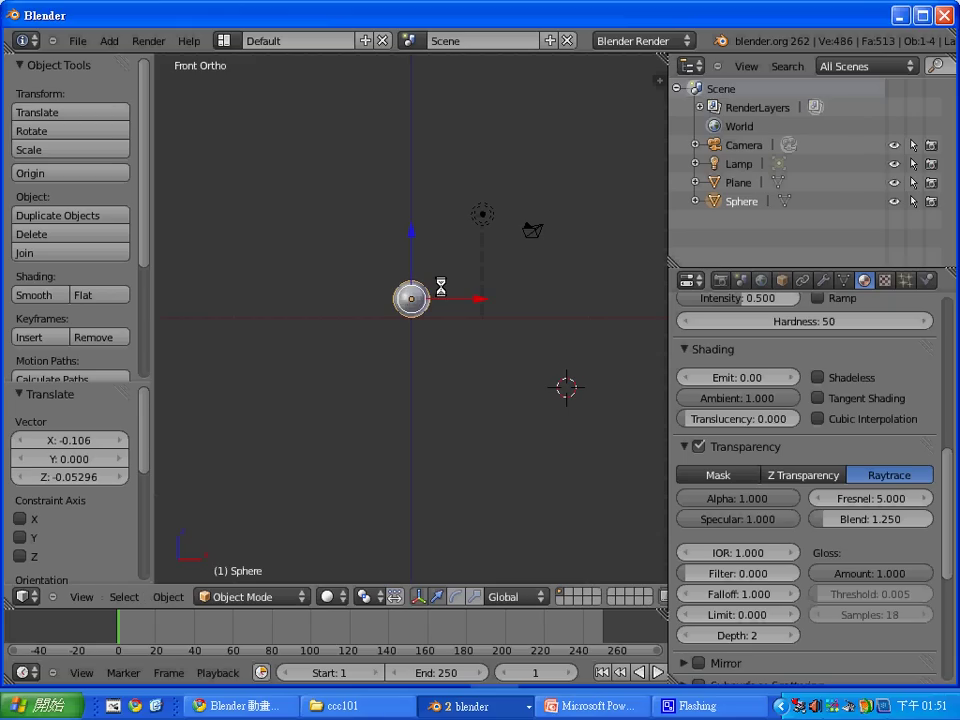
- Test-render the sphere resting on the plane, then reselect the ground plane
key("F12")
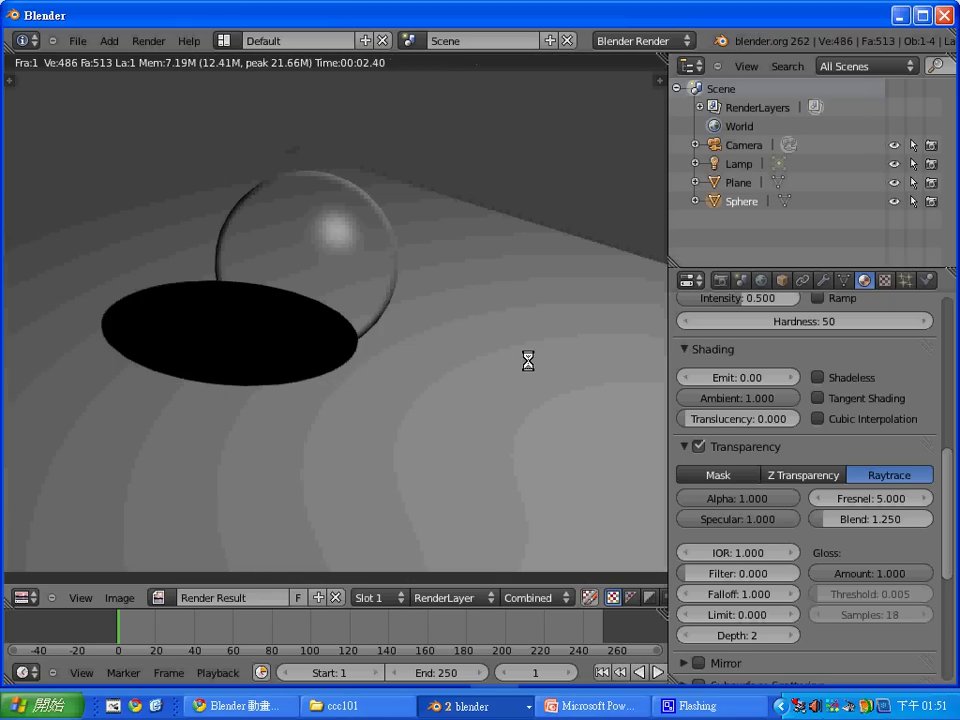
key("Escape")
right_click(482, 313)
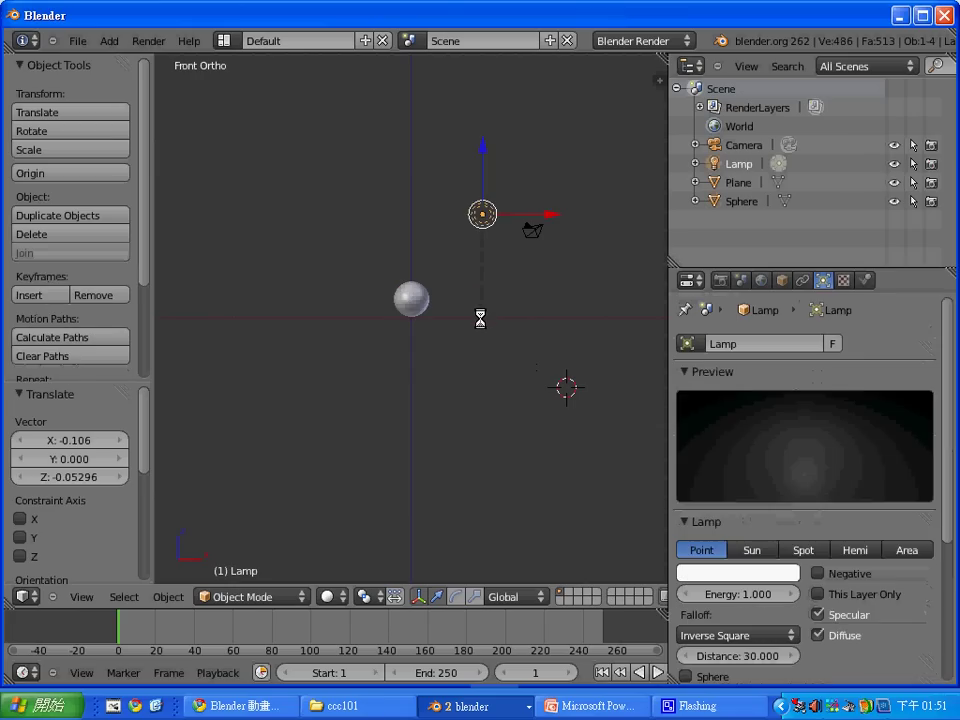
right_click(481, 315)
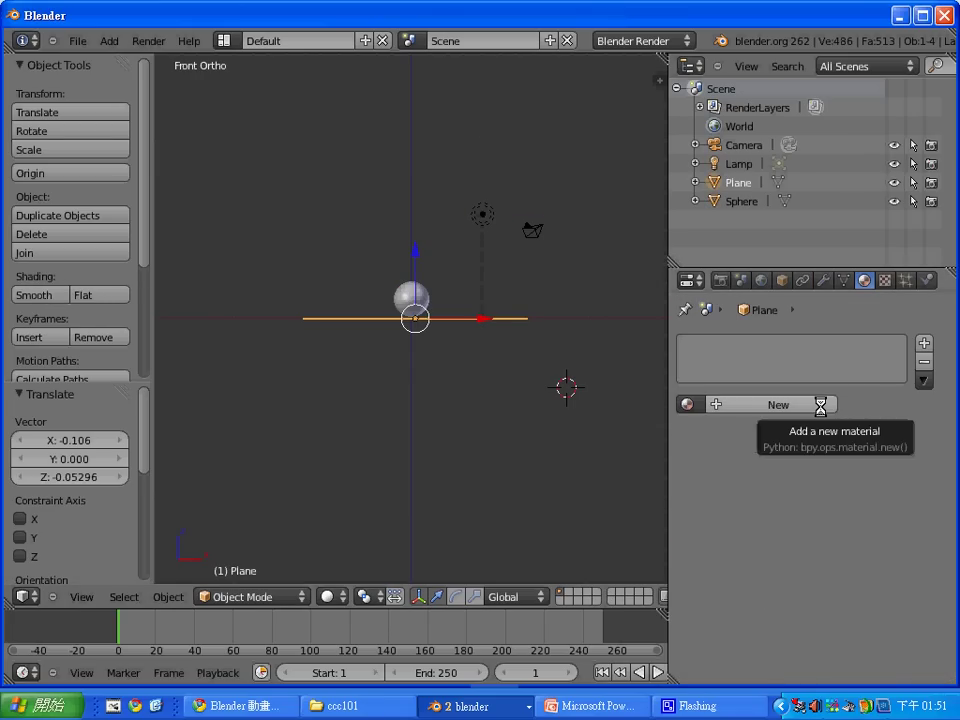
- Give the plane Material.001 with blue diffuse colour (R 0.110, G 0.130, B 0.800) and render it
left_click(820, 406)
left_click(789, 630)
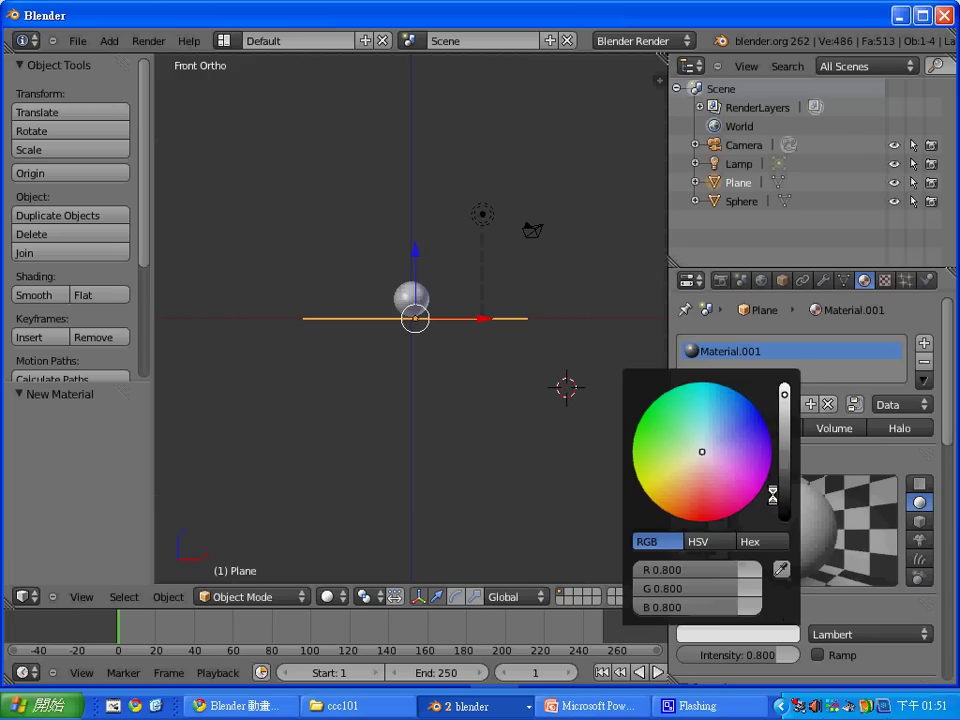
left_click(755, 420)
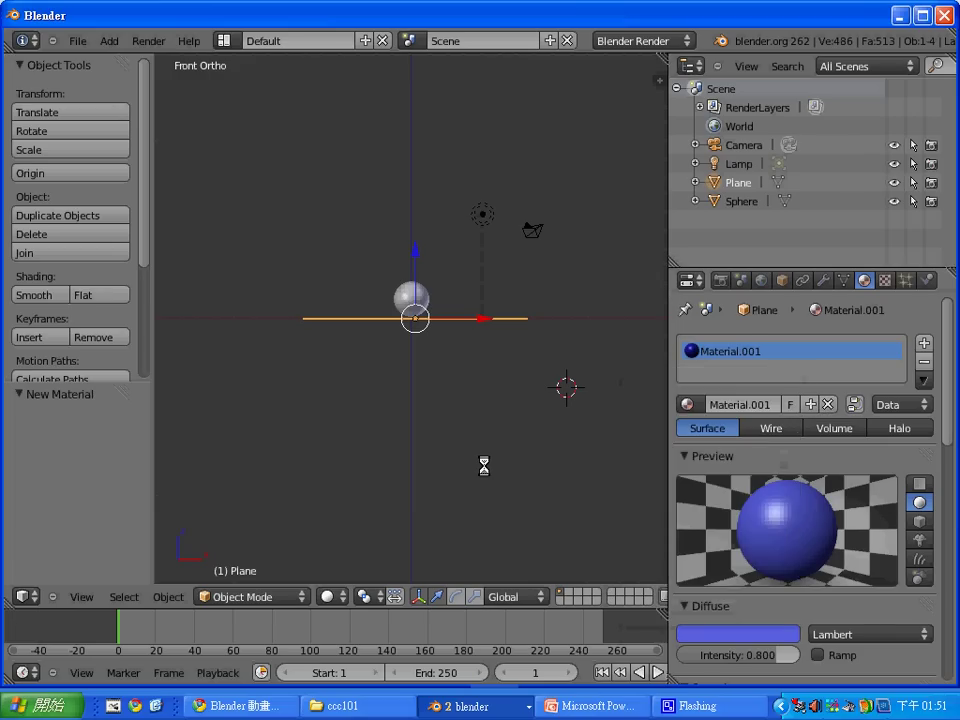
key("F12")
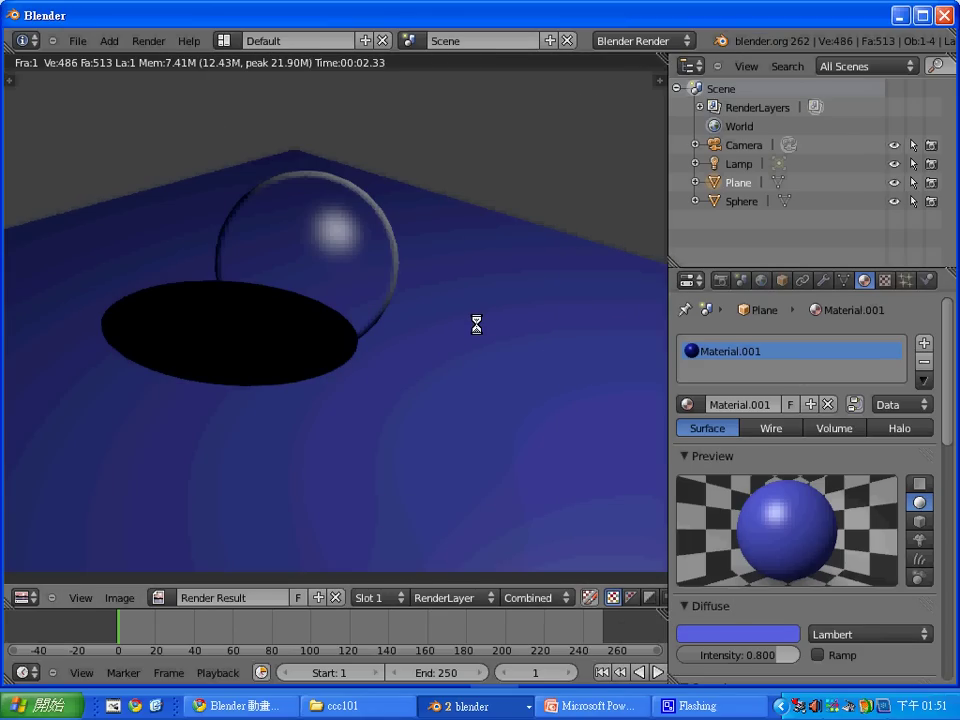
key("Escape")
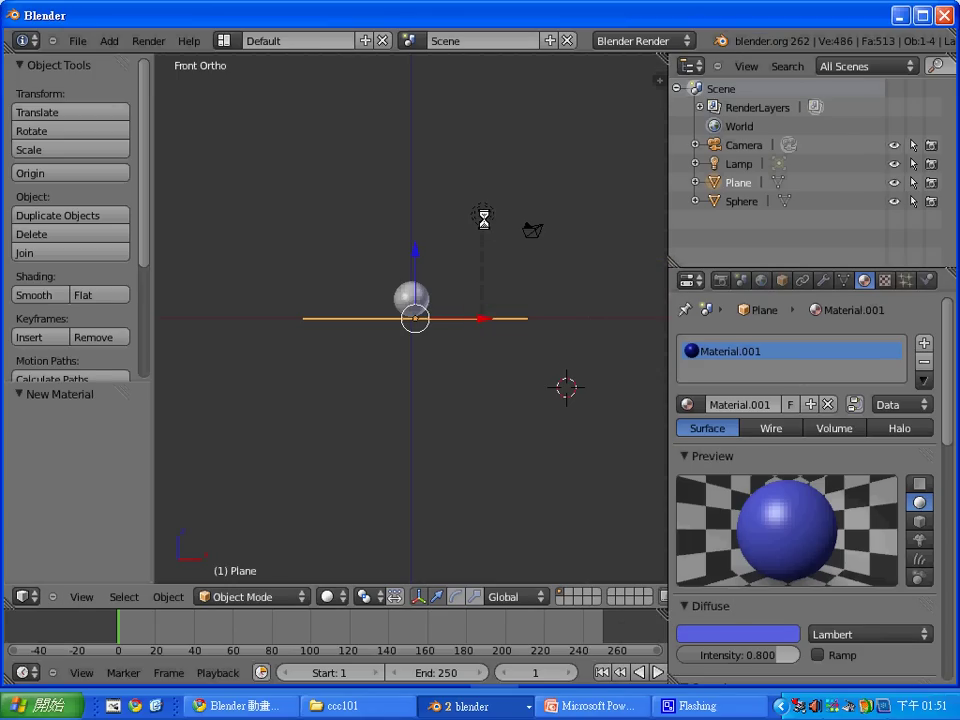
- Duplicate the lamp twice, placing one copy left and one just right of the sphere
right_click(483, 217)
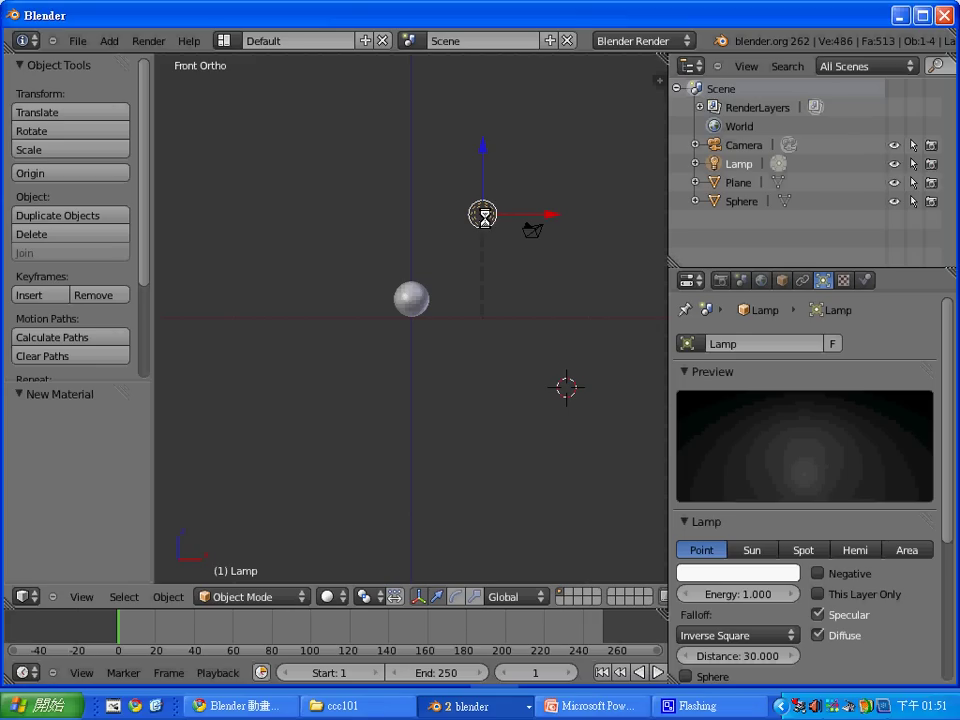
key("shift+d")
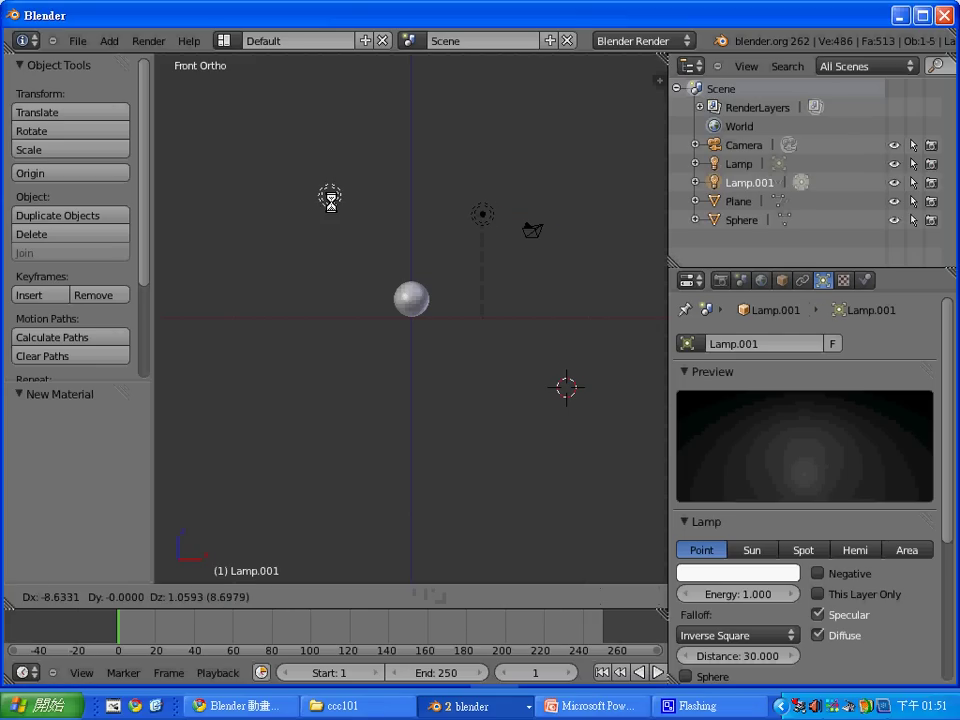
left_click(338, 217)
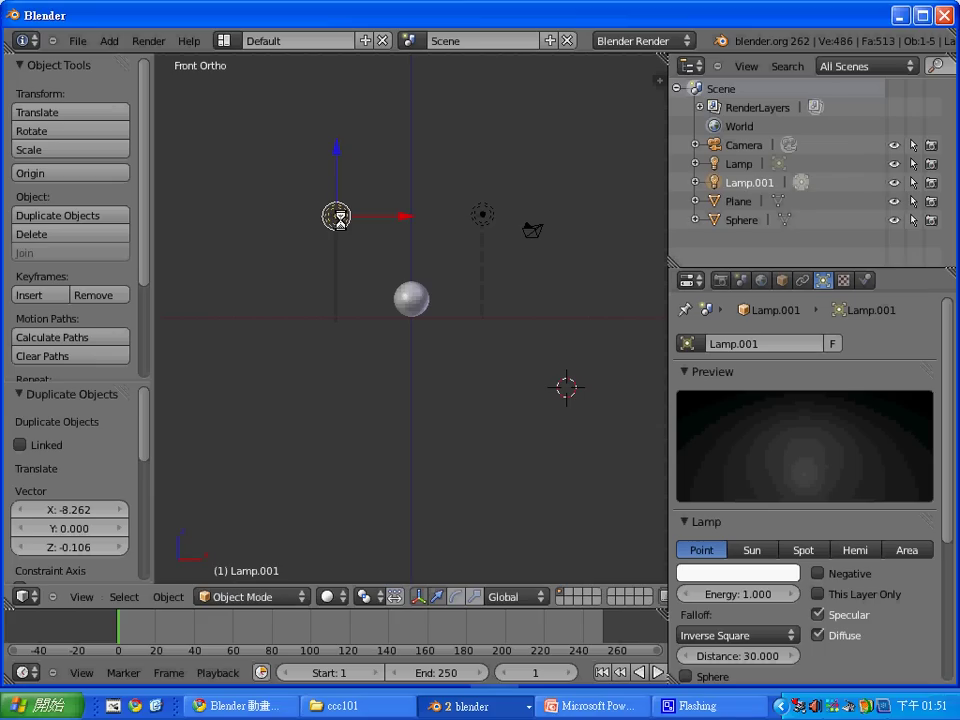
key("shift+d")
left_click(443, 217)
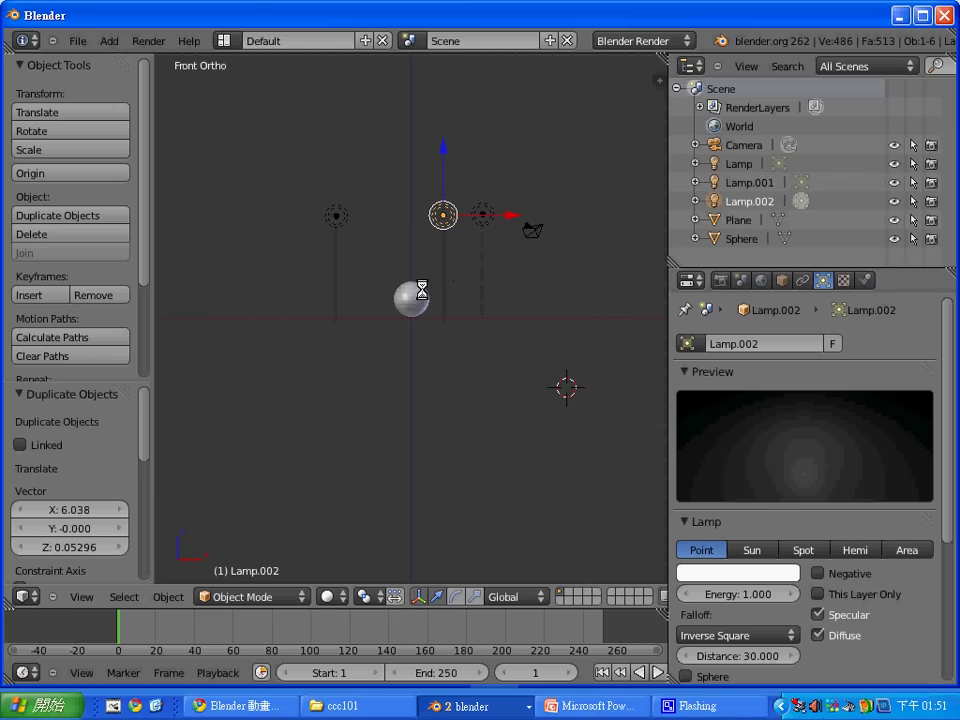
- In top view, move Lamp.002 in front of the sphere (X 0.847, Y -5.773) and render
left_click(84, 598)
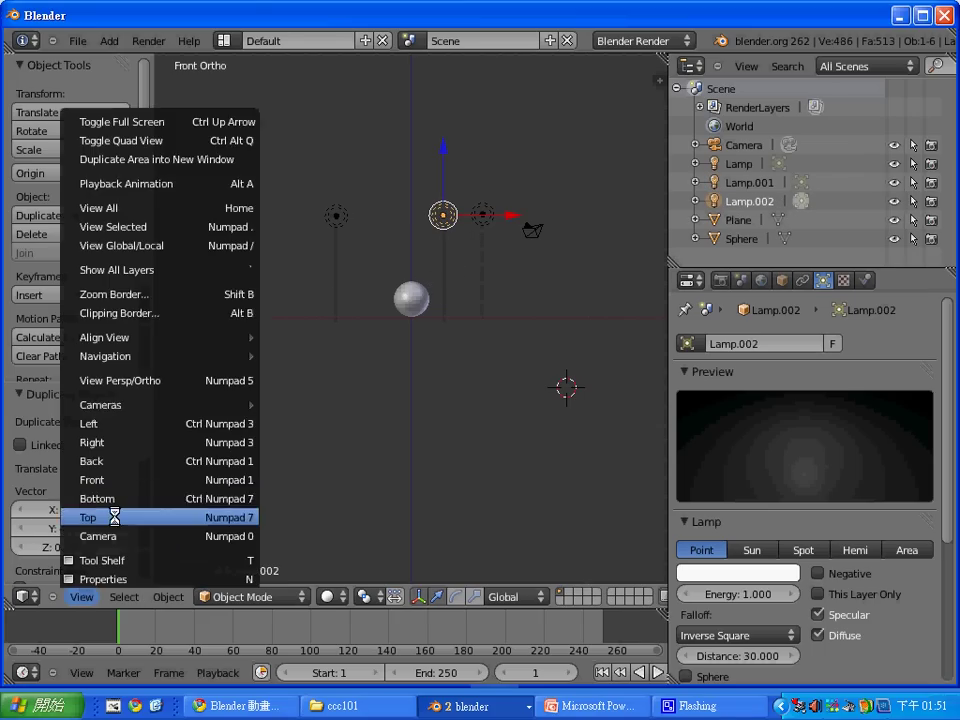
left_click(111, 514)
right_click(443, 305)
right_click(443, 305)
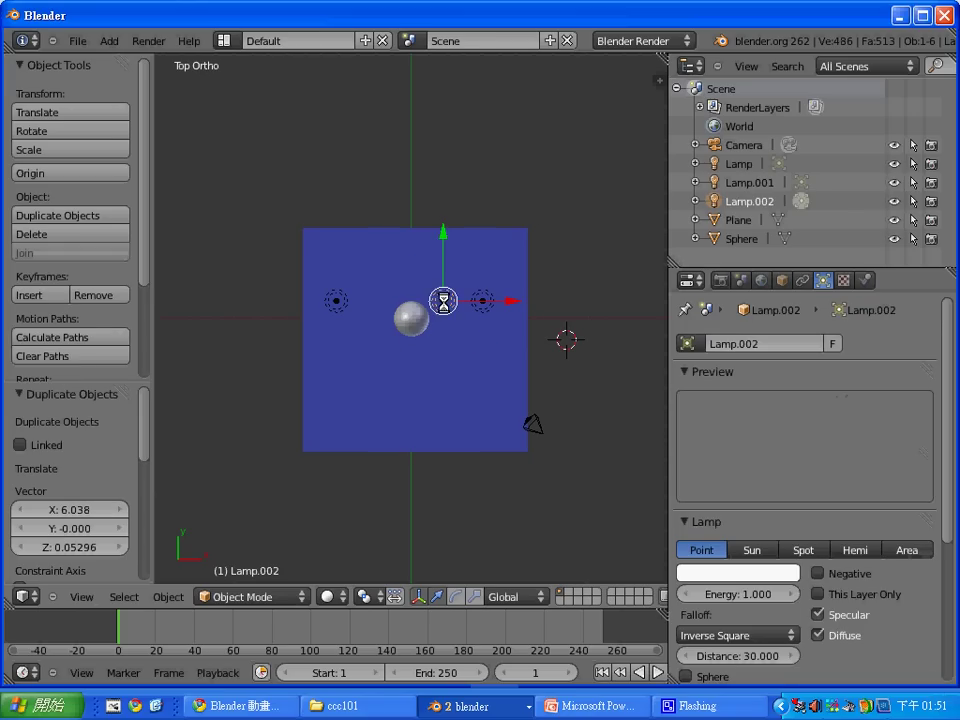
key("g")
left_click(458, 404)
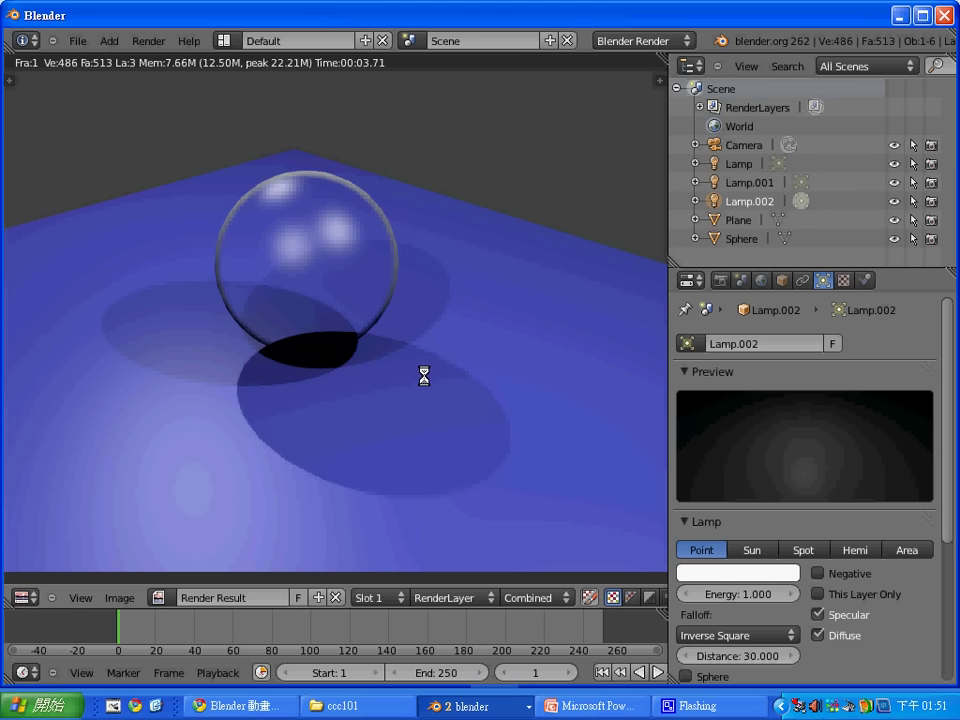
key("Escape")
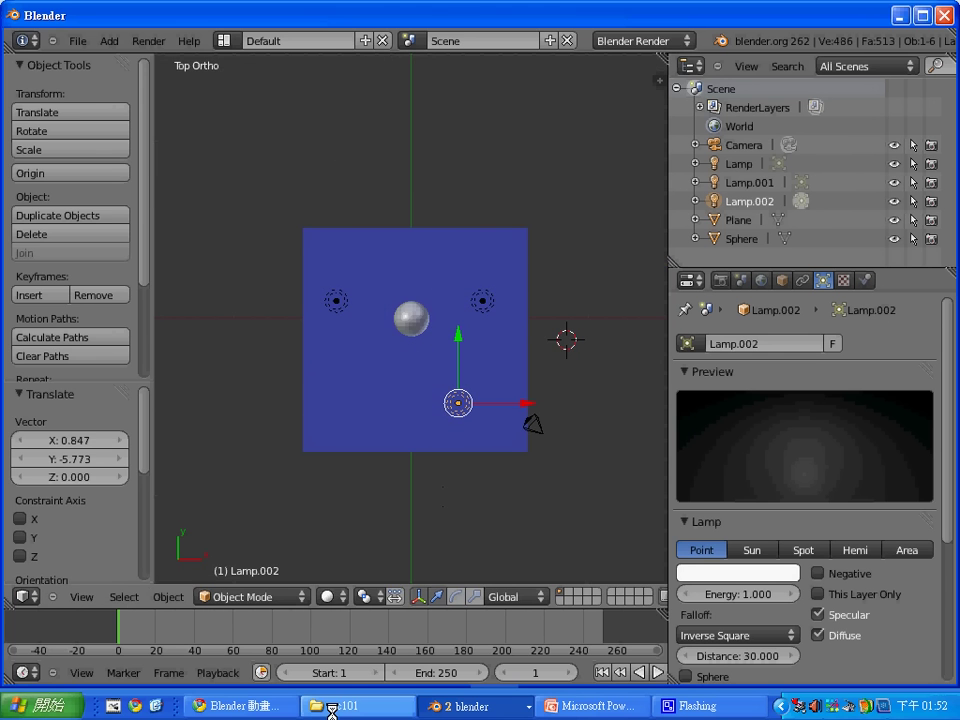
- In the browser, open the 材質下載 page on cccckmit.wikidot.com and follow the cgtextures.com link
left_click(250, 705)
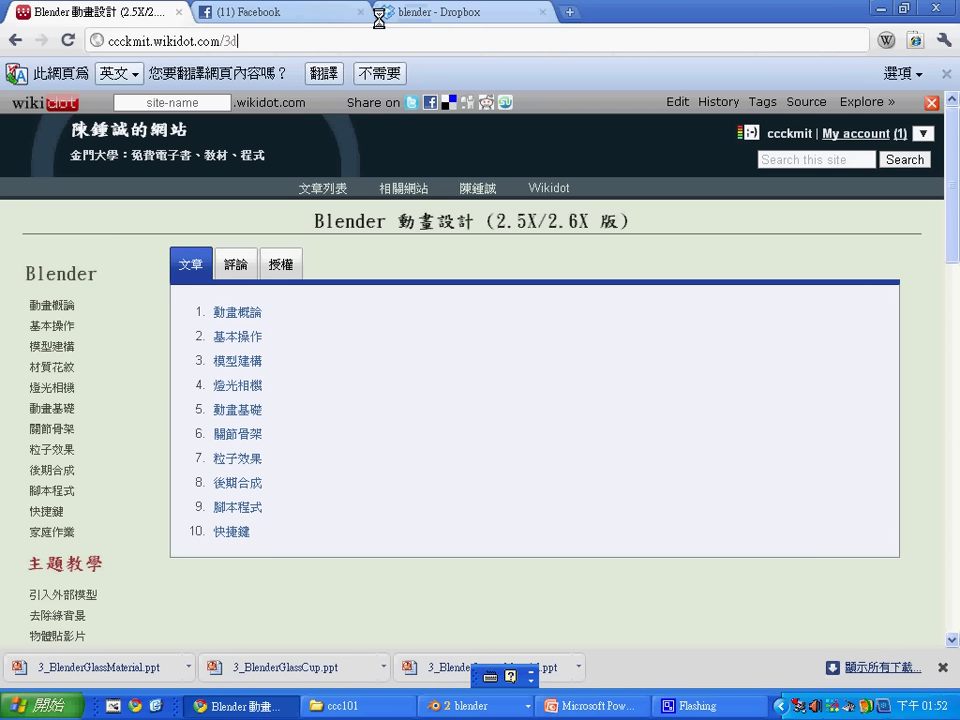
scroll(388, 367, "down", 6)
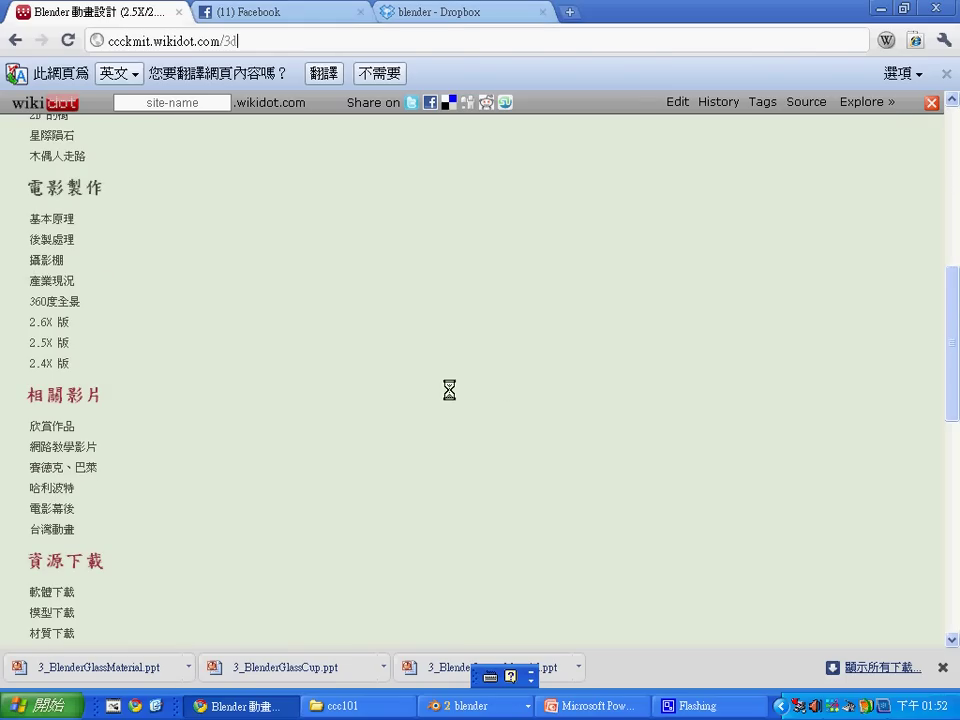
scroll(213, 490, "down", 3)
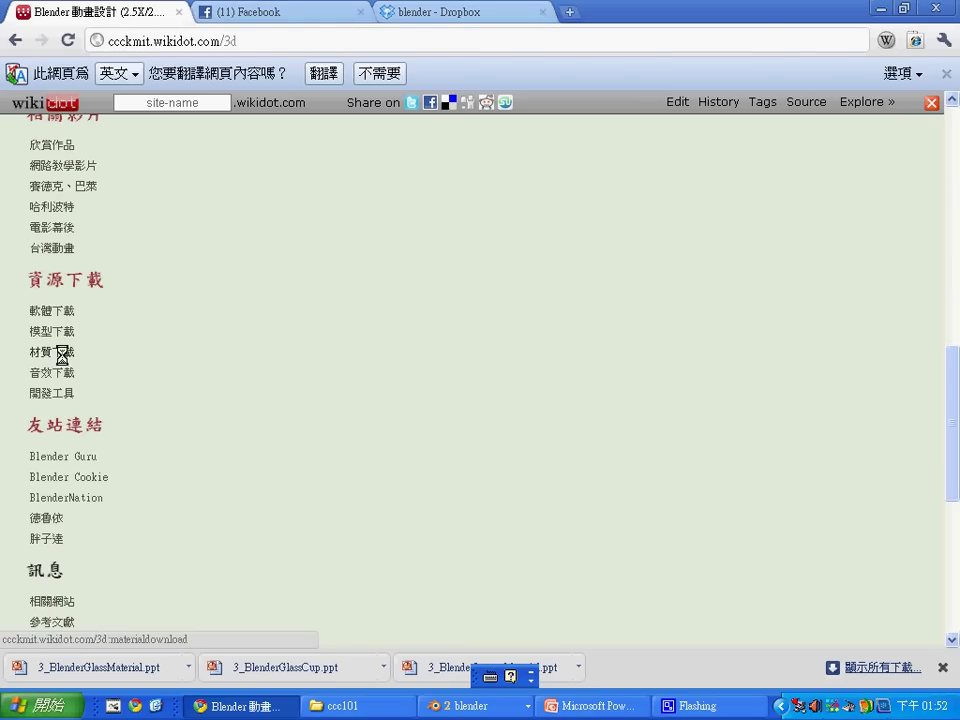
left_click(62, 352)
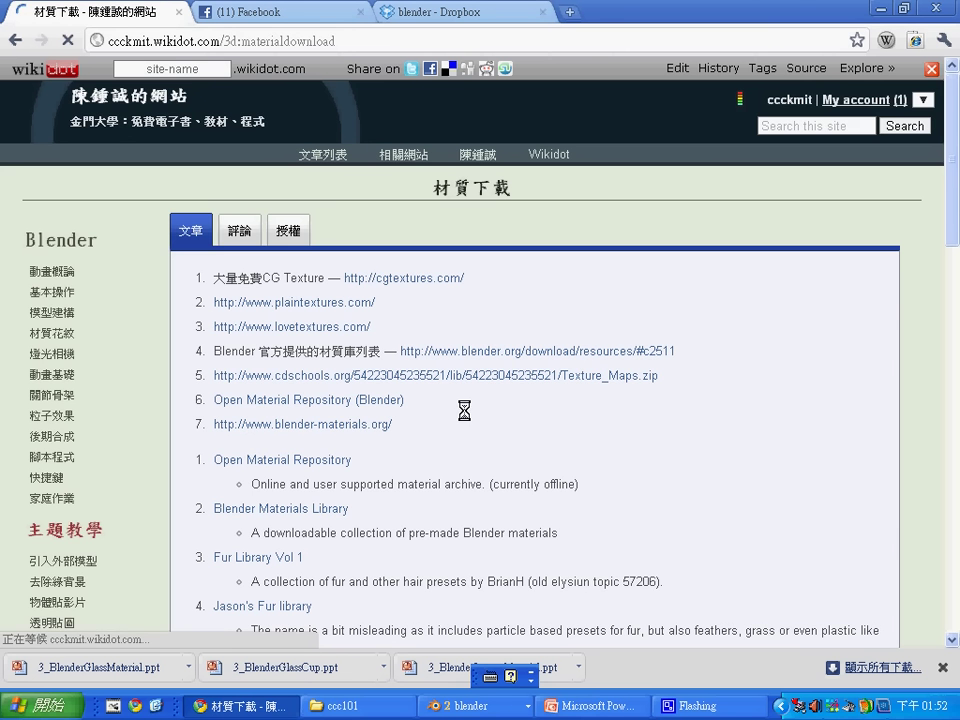
left_click(418, 278)
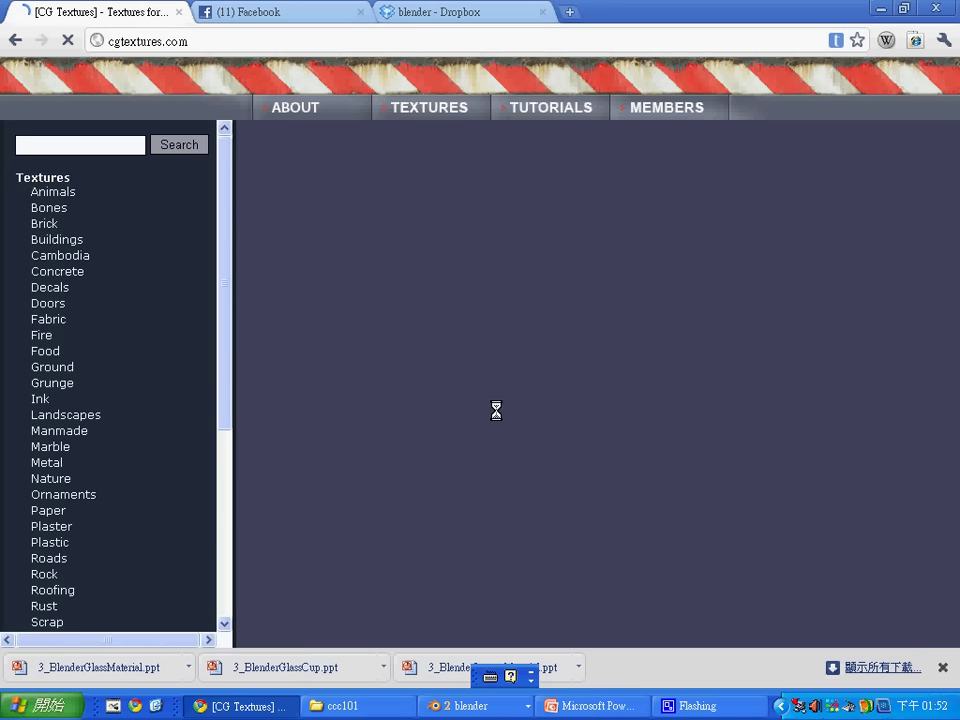
- Open the orange WoodFine0007 texture from Wood › Fine Wood in a new tab
scroll(195, 505, "down", 5)
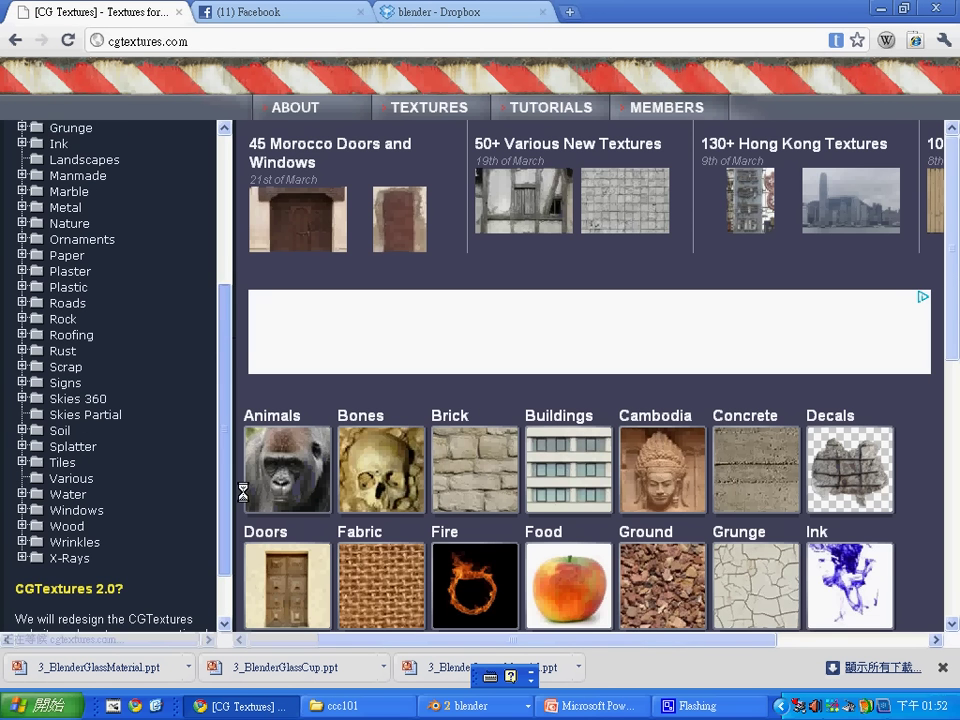
left_click(65, 534)
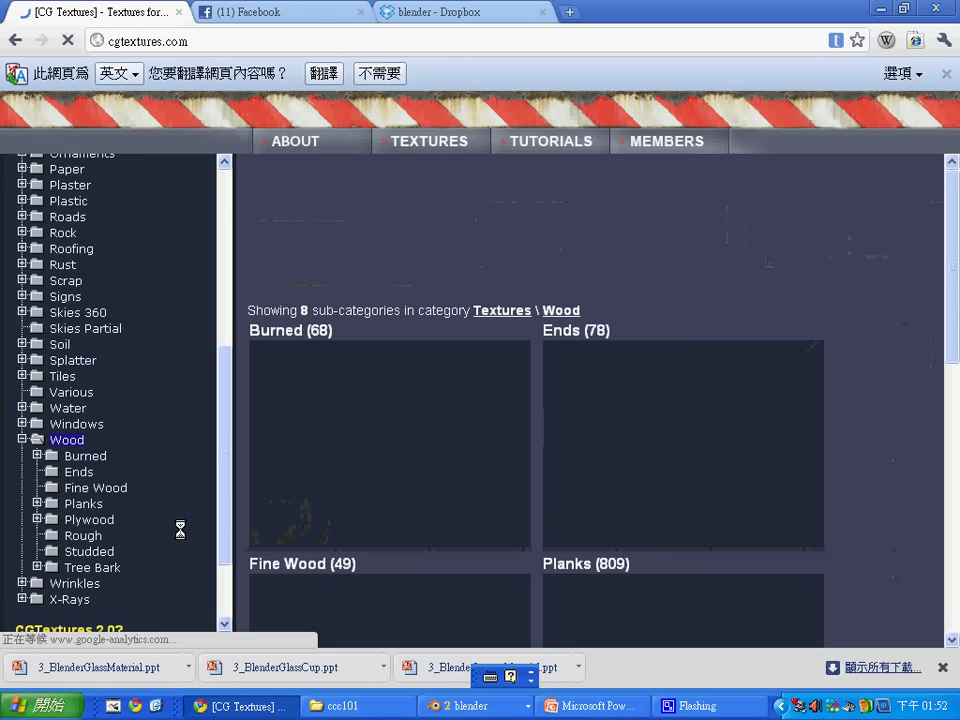
scroll(390, 495, "down", 3)
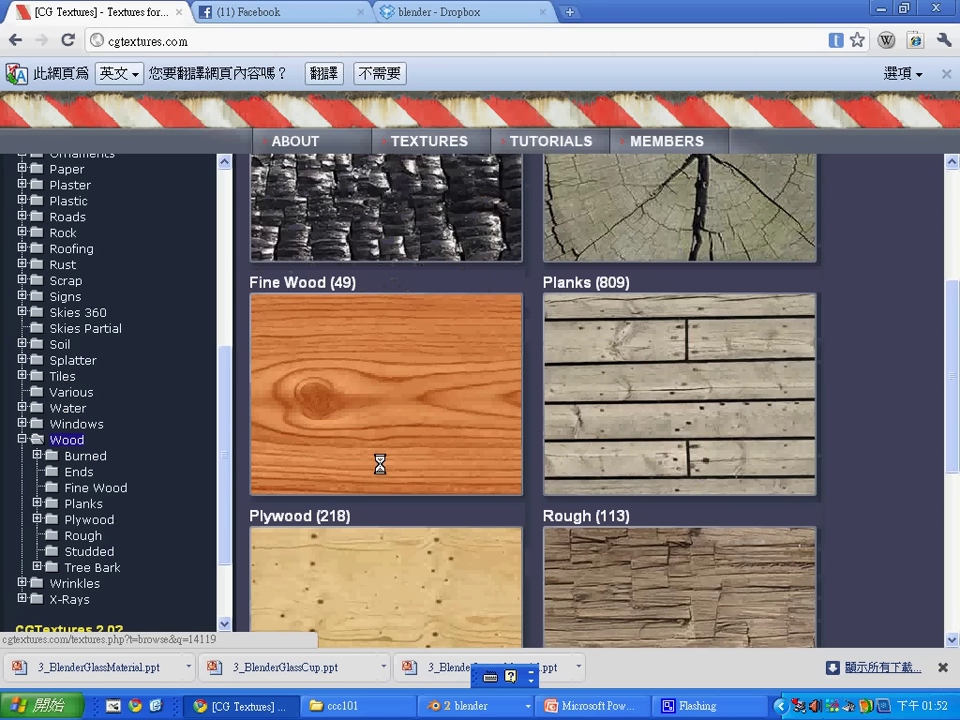
left_click(371, 375)
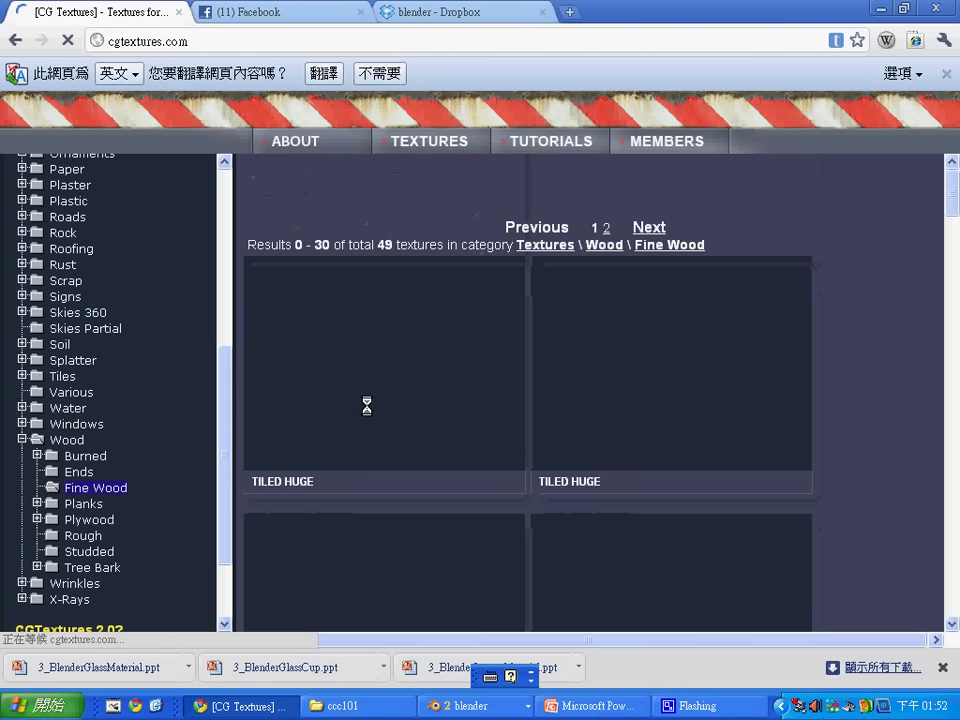
scroll(422, 403, "down", 3)
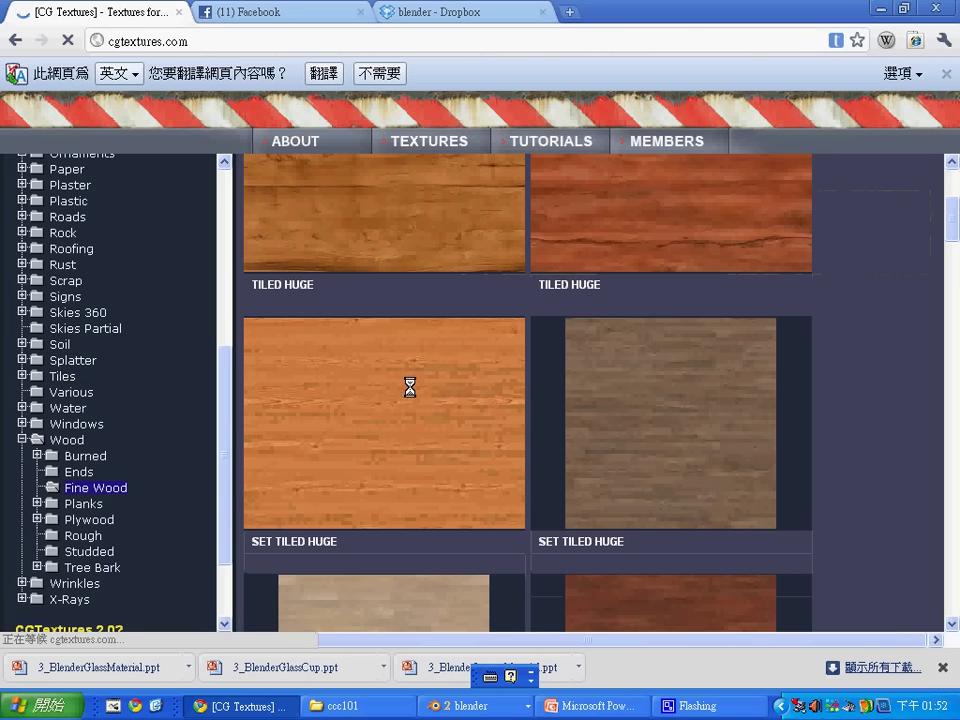
scroll(409, 387, "up", 2)
left_click(377, 336)
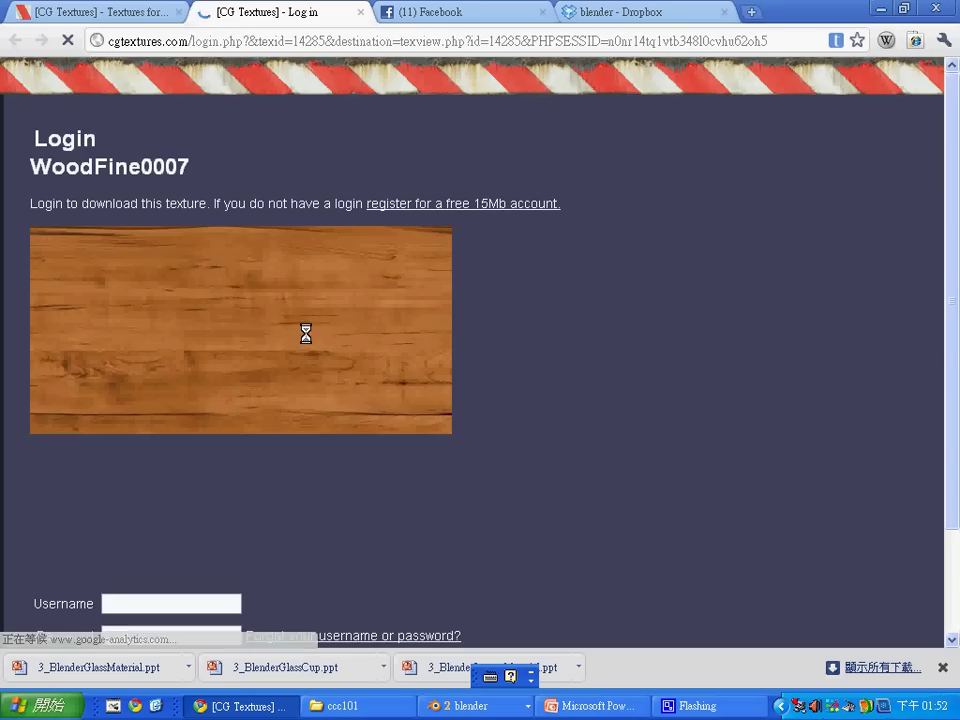
- Save WoodFine0007_thumbhuge.jpg into a new GlassBall folder inside ccc101\BlenderHomeWorks
right_click(236, 319)
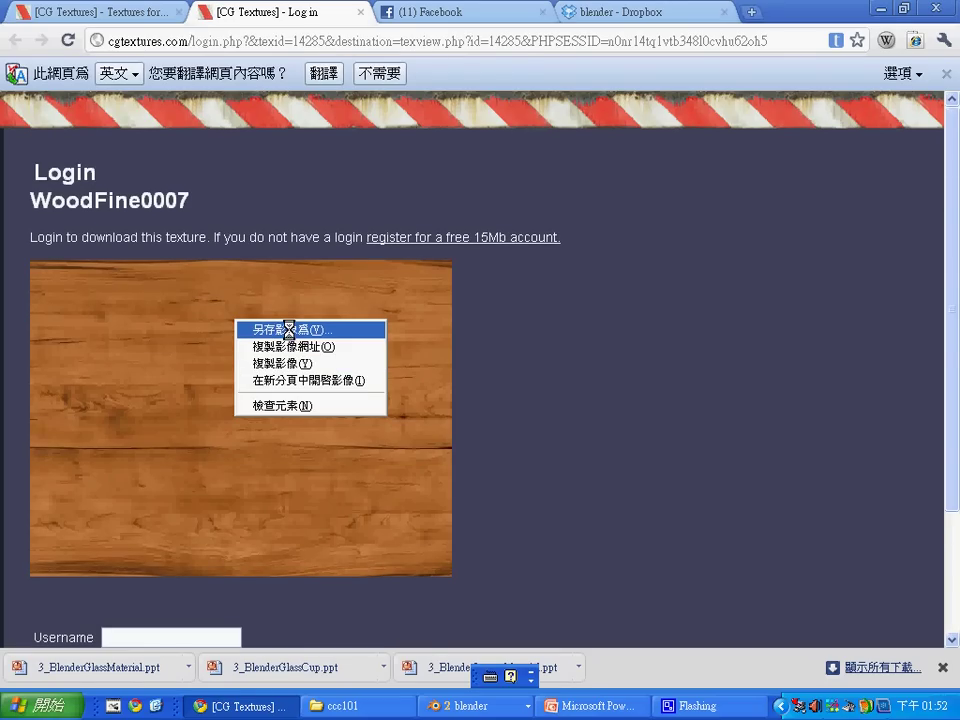
left_click(288, 329)
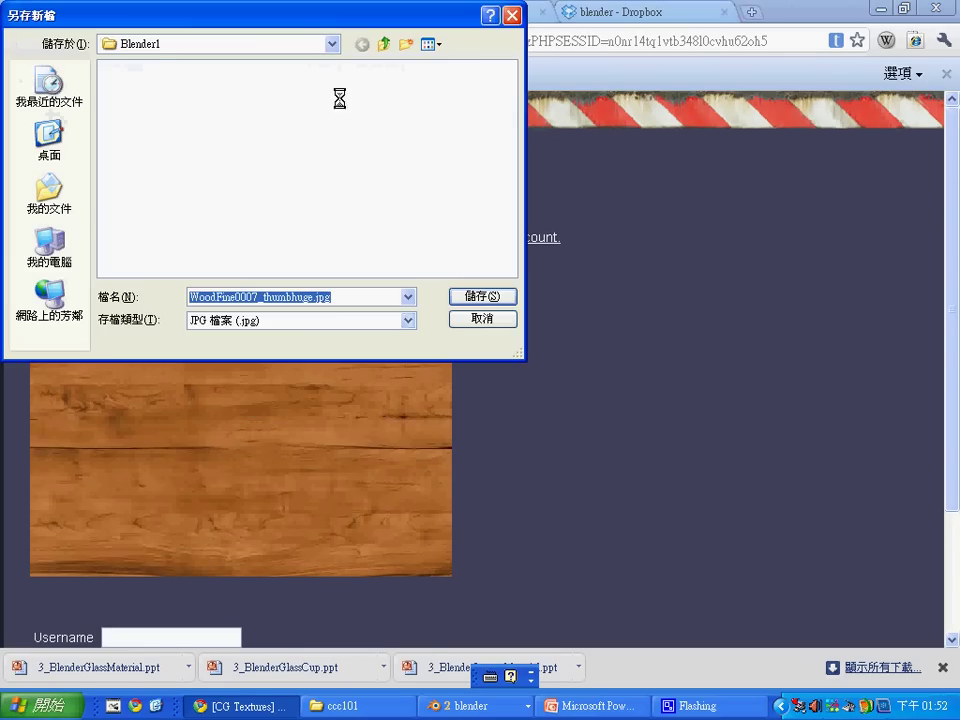
left_click(323, 46)
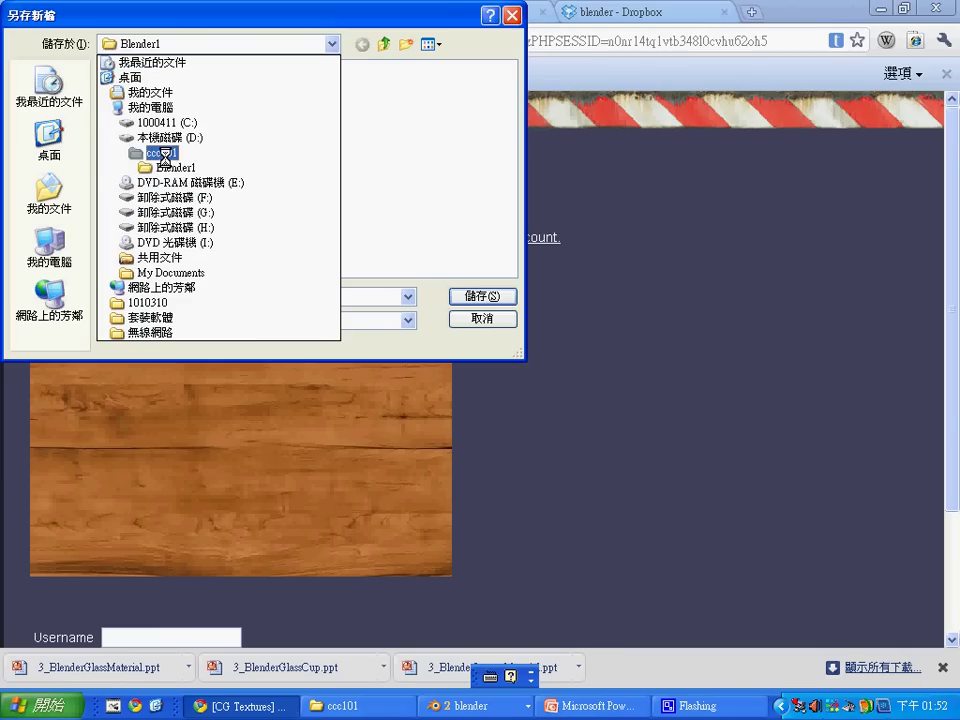
left_click(162, 153)
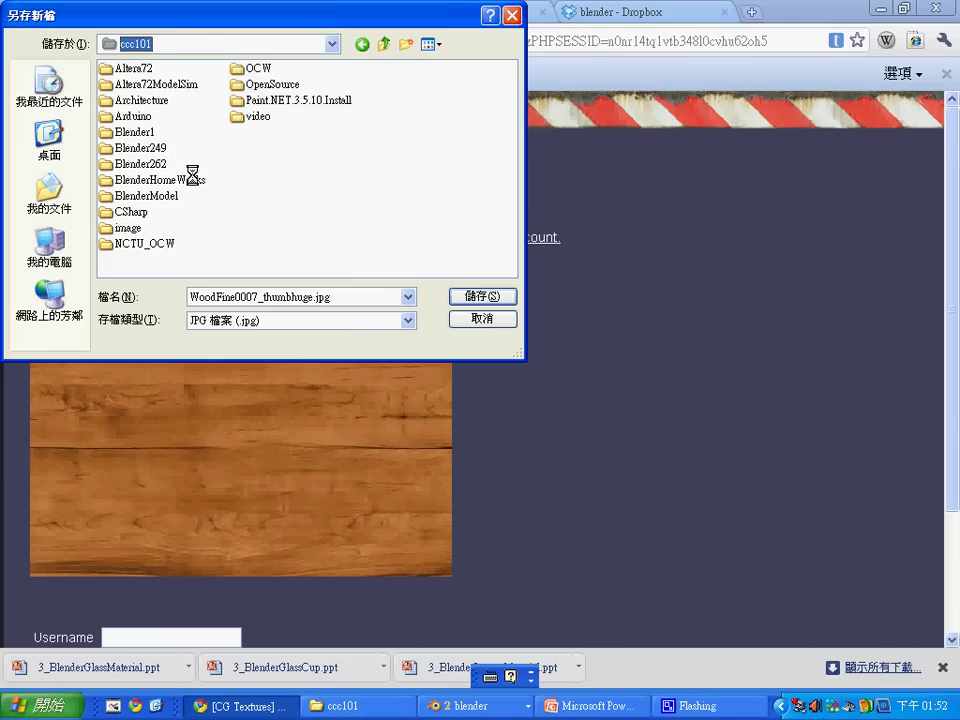
double_click(188, 179)
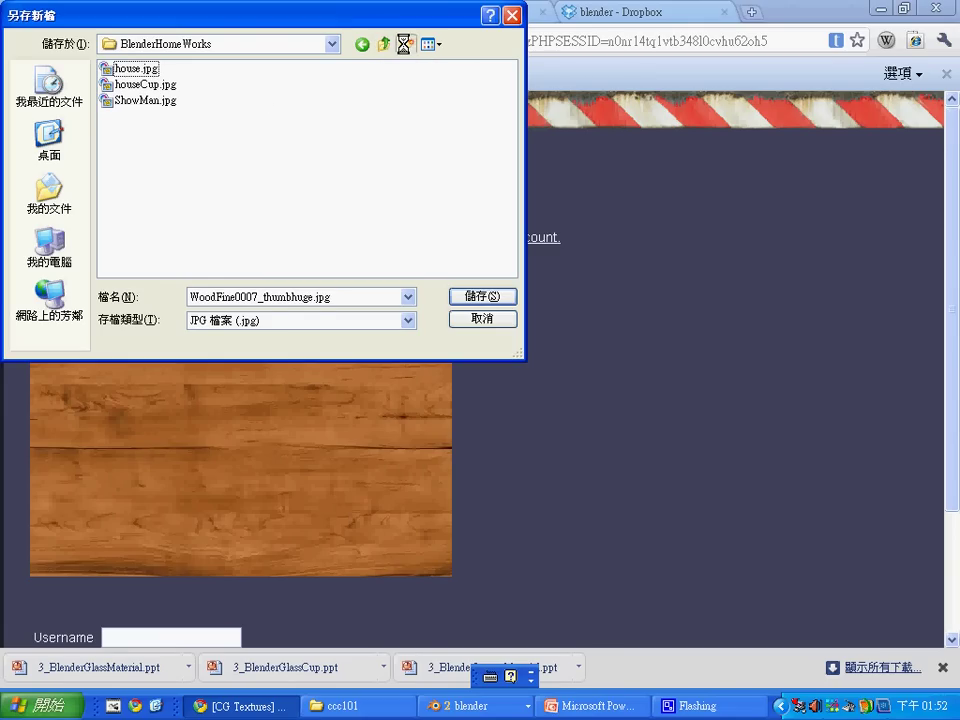
left_click(404, 44)
type("B")
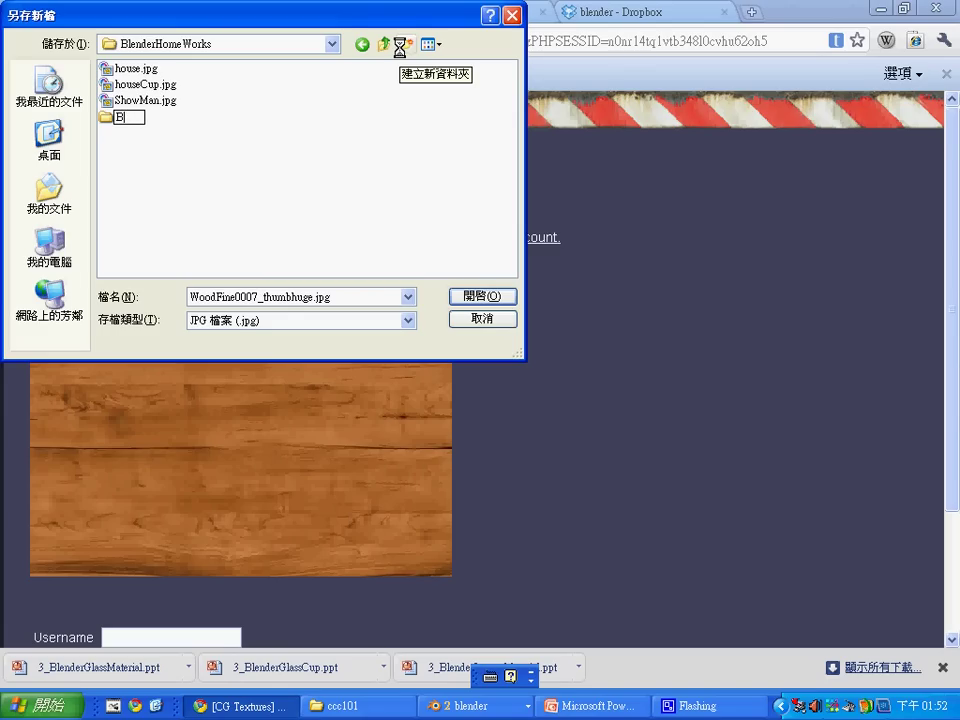
type("lassBall")
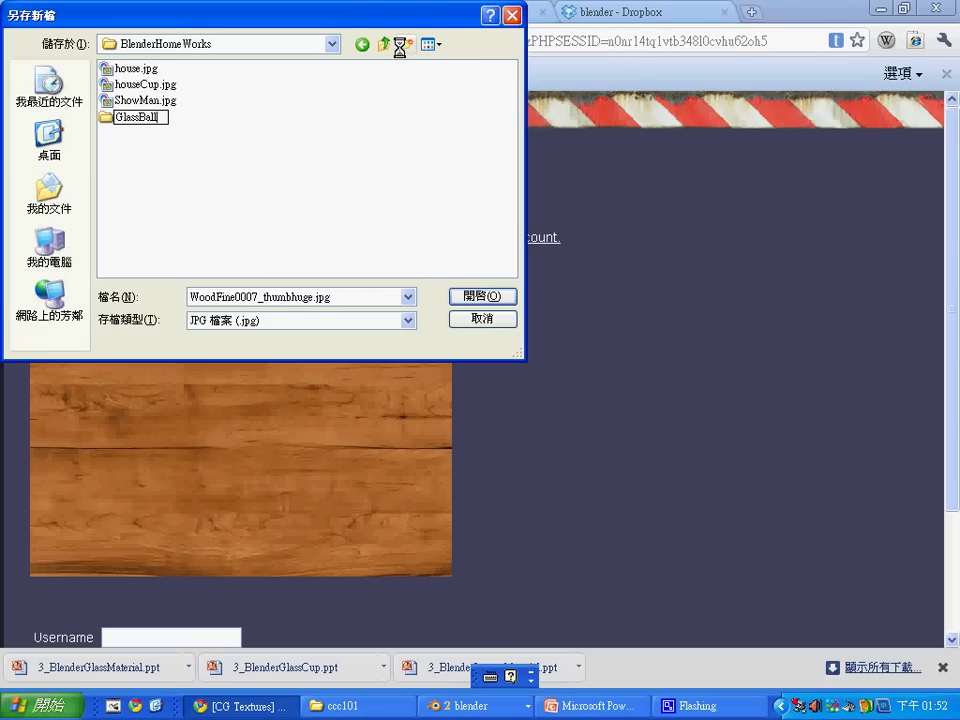
key("Return")
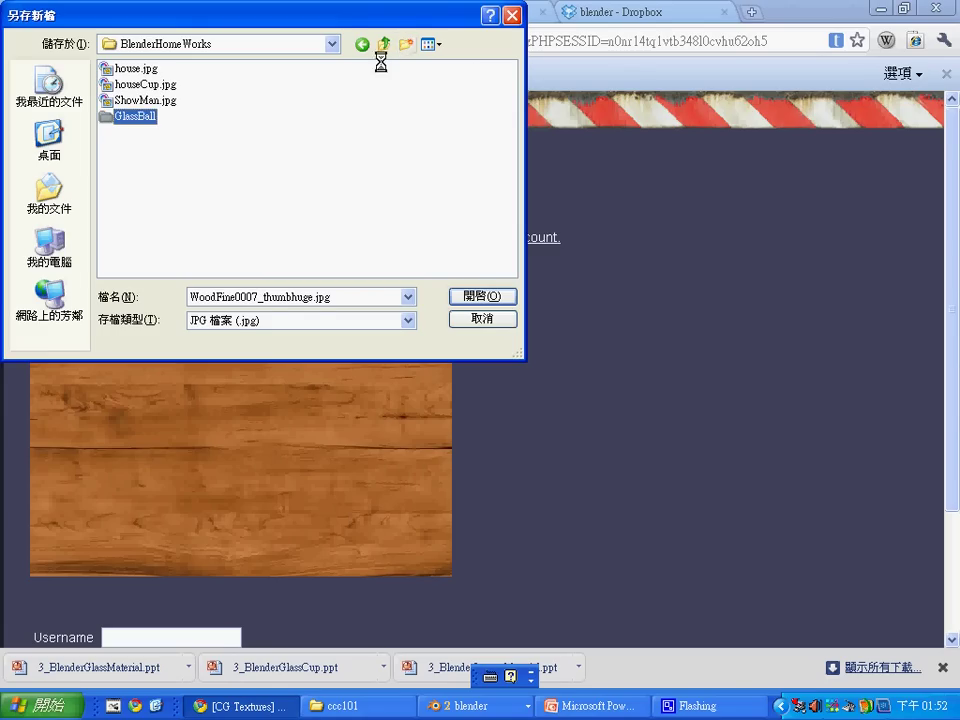
double_click(150, 118)
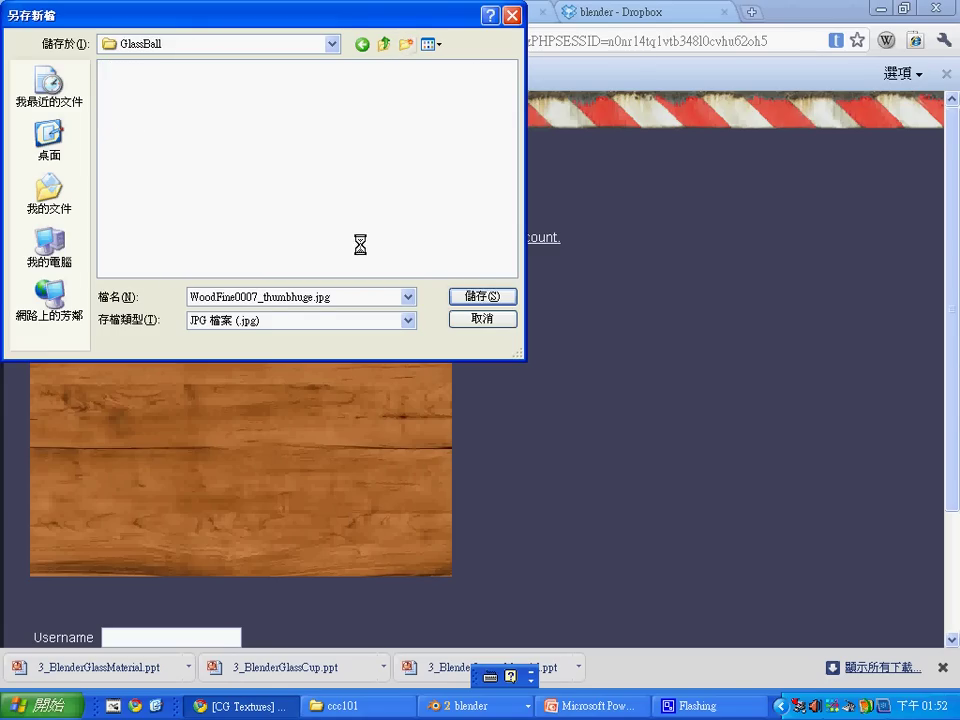
left_click(460, 295)
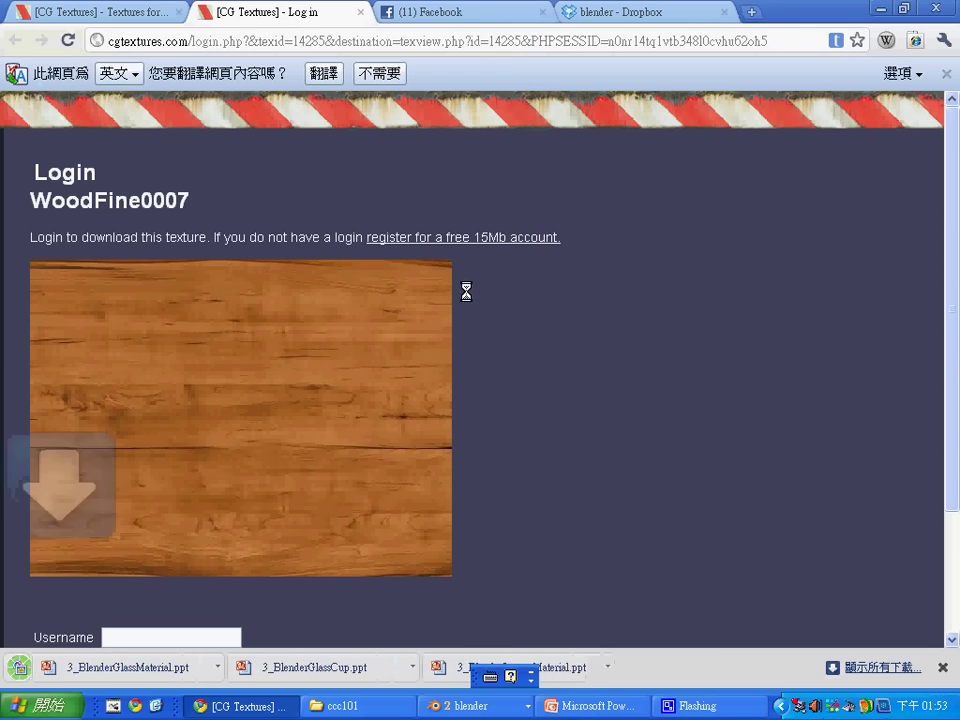
- Switch to Blender, select the ground plane and show its texture slots
left_click(442, 705)
left_click(478, 656)
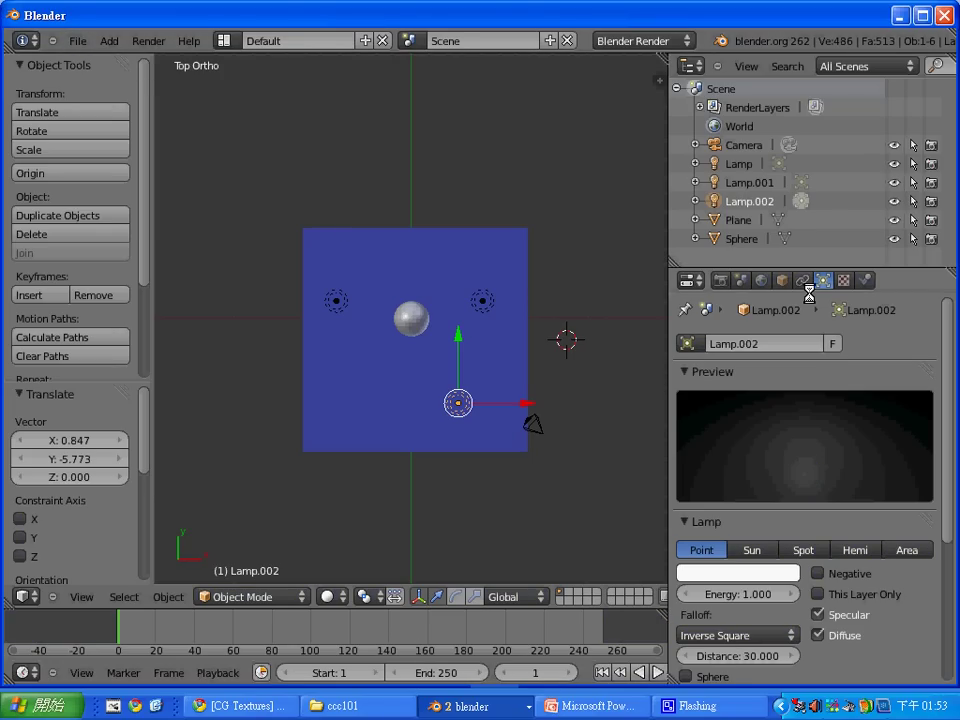
left_click(845, 281)
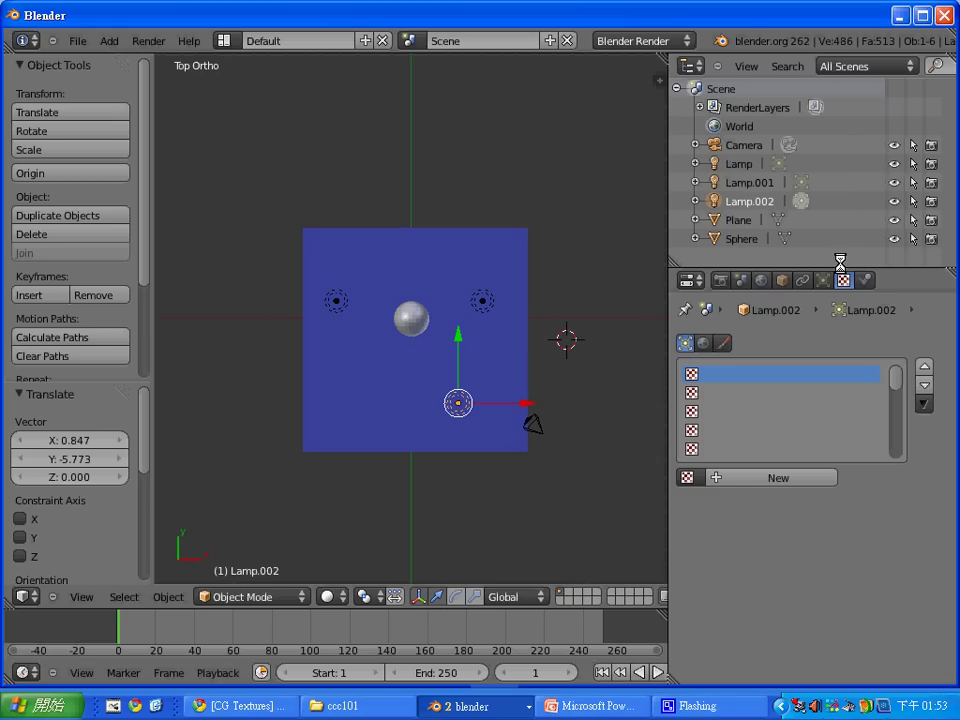
right_click(454, 311)
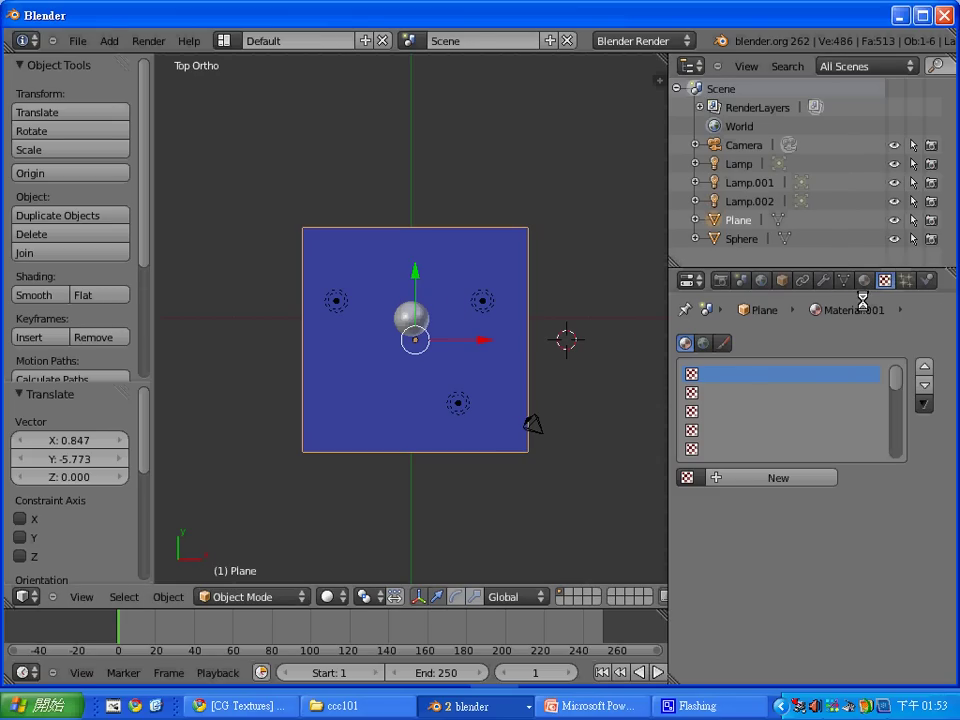
left_click(861, 281)
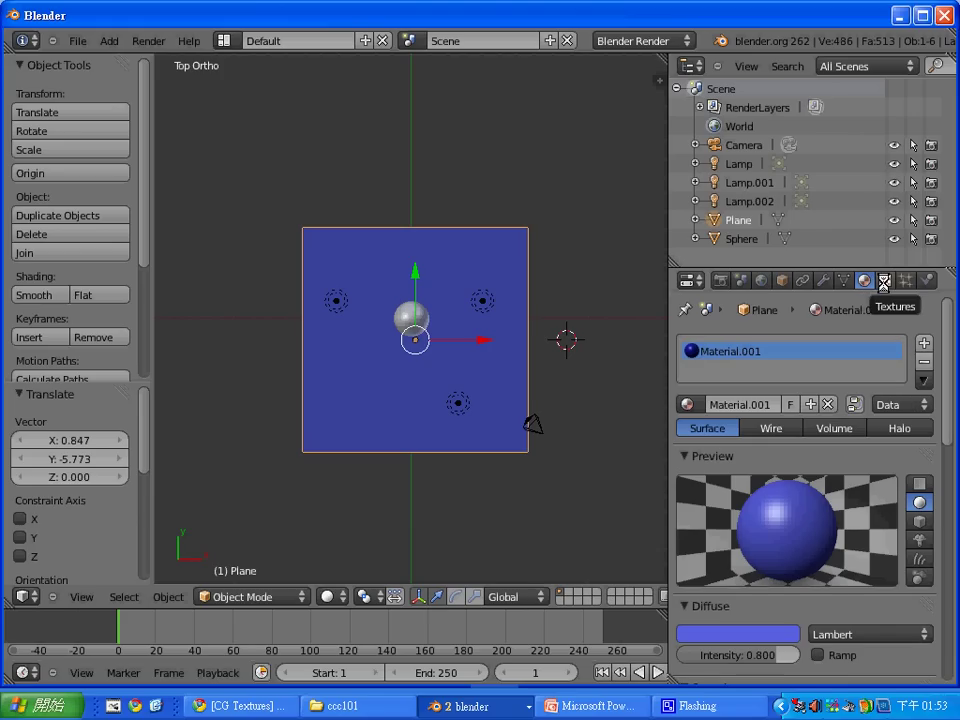
left_click(884, 281)
left_click(865, 280)
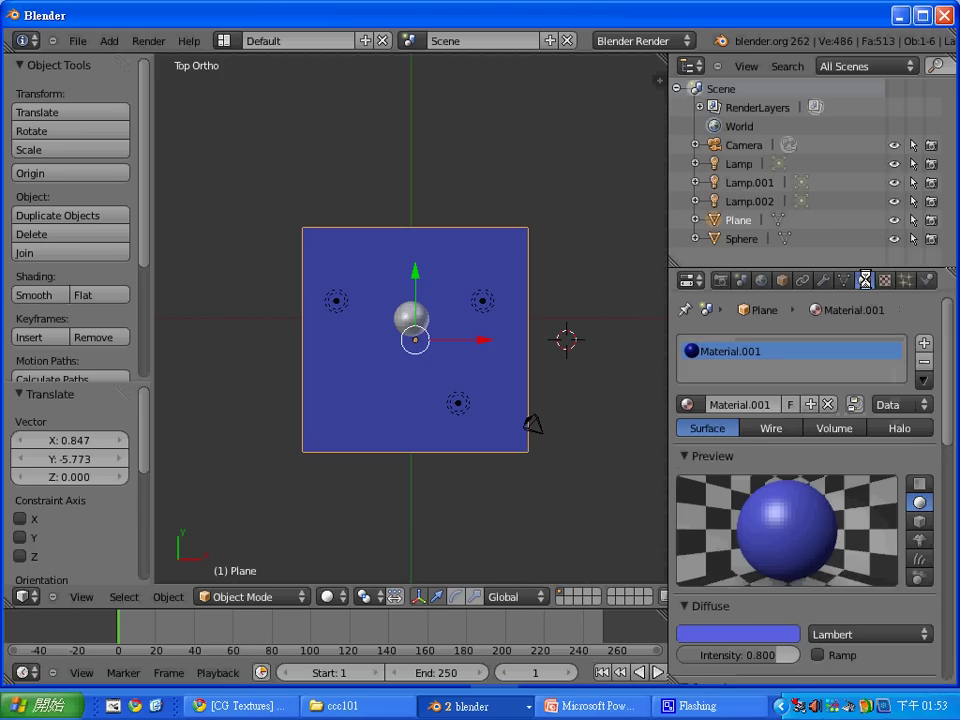
left_click(884, 281)
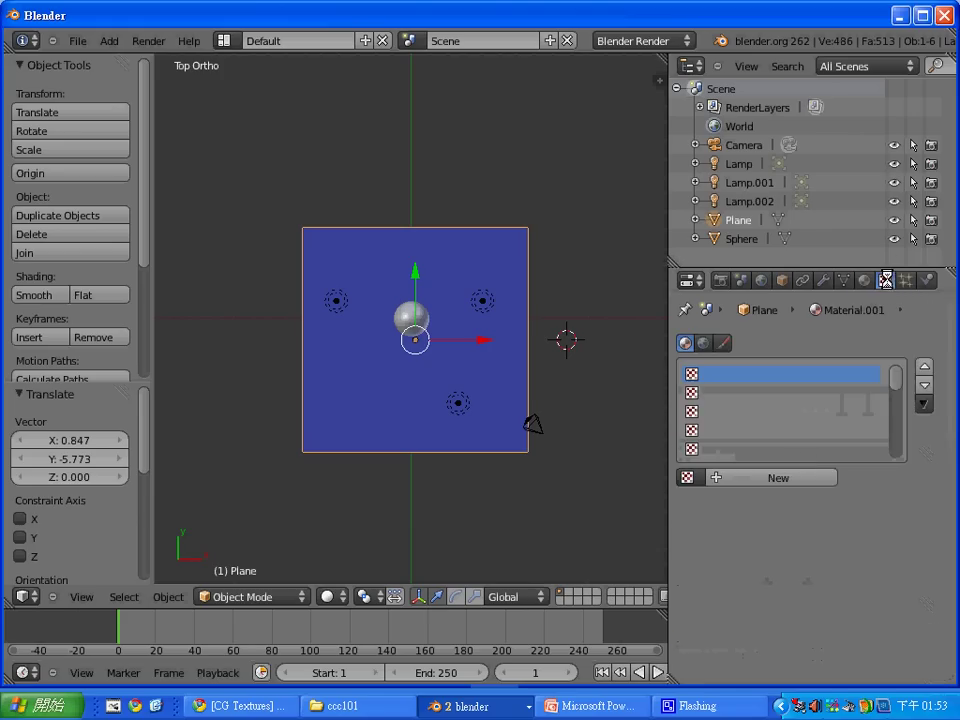
- Add a new Image or Movie texture to the plane's material
left_click(808, 477)
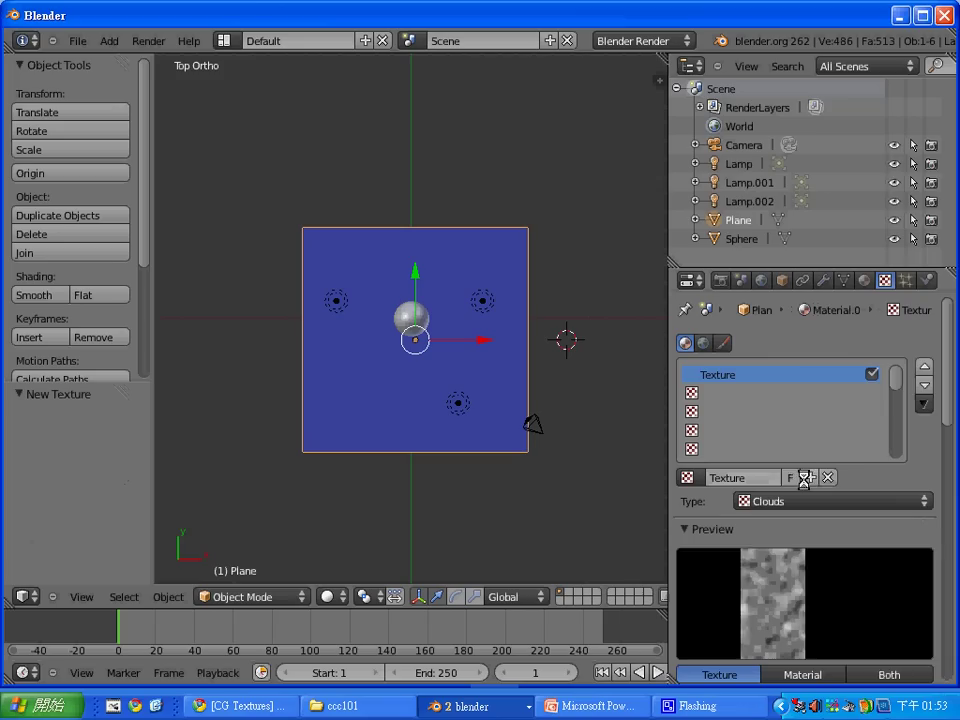
left_click(920, 503)
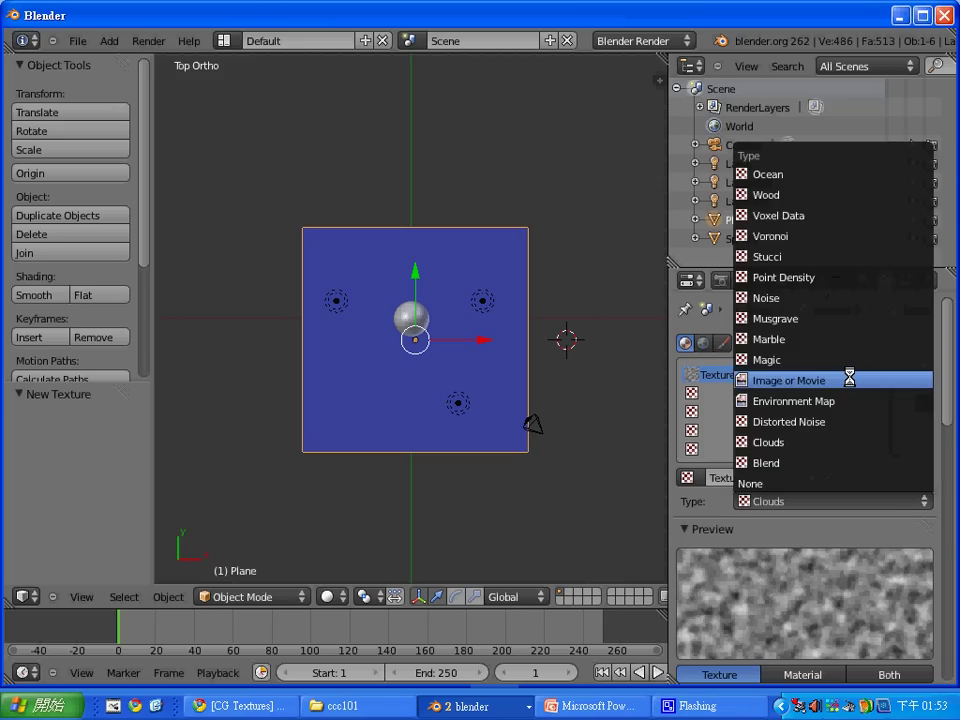
left_click(849, 379)
scroll(945, 458, "down", 5)
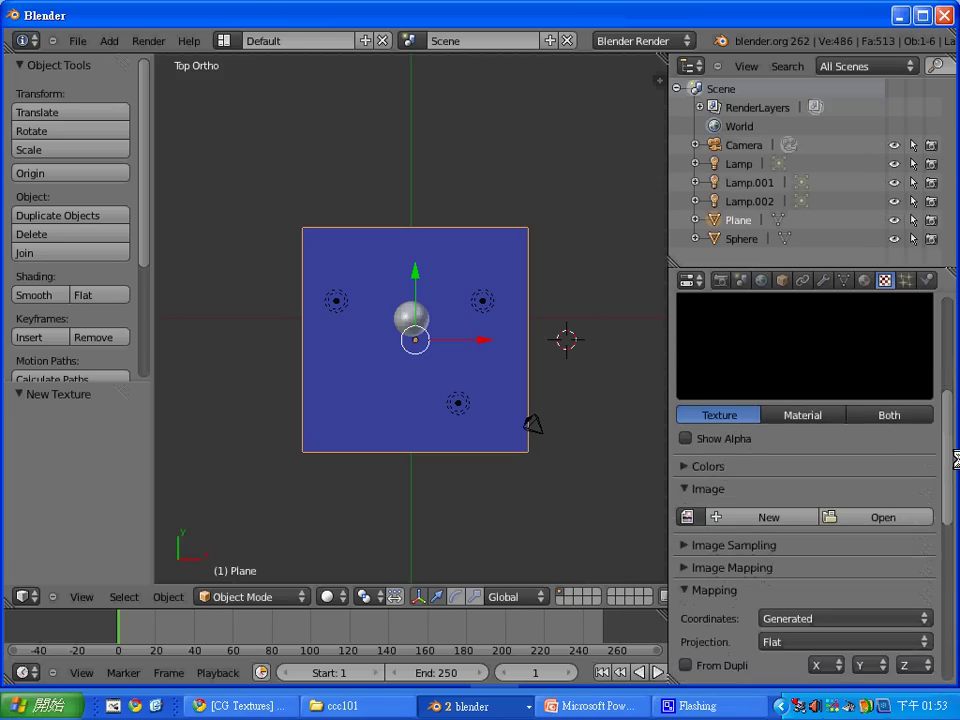
left_click(900, 517)
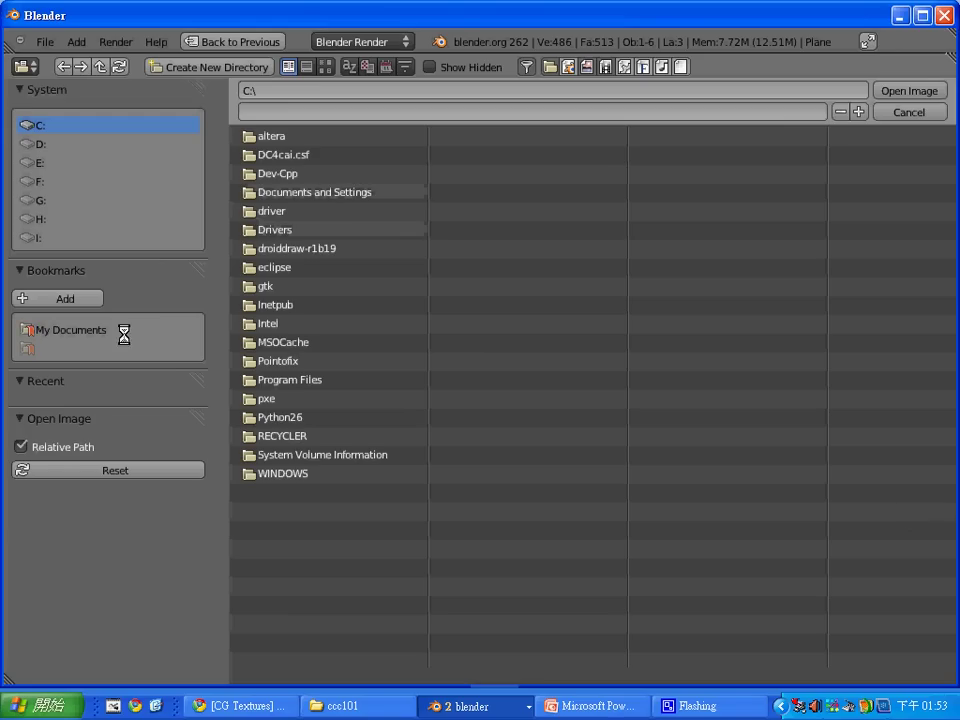
- Load WoodFine0007_thumbhuge.jpg from D:\ccc101\BlenderHomeWorks\GlassBall as the texture image
left_click(40, 144)
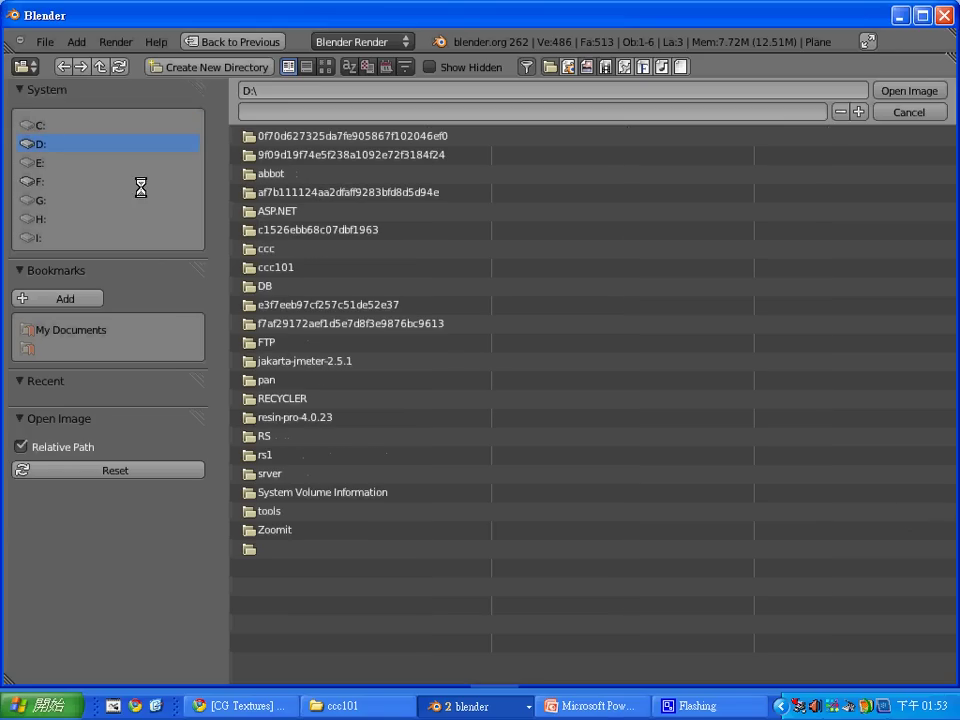
left_click(275, 266)
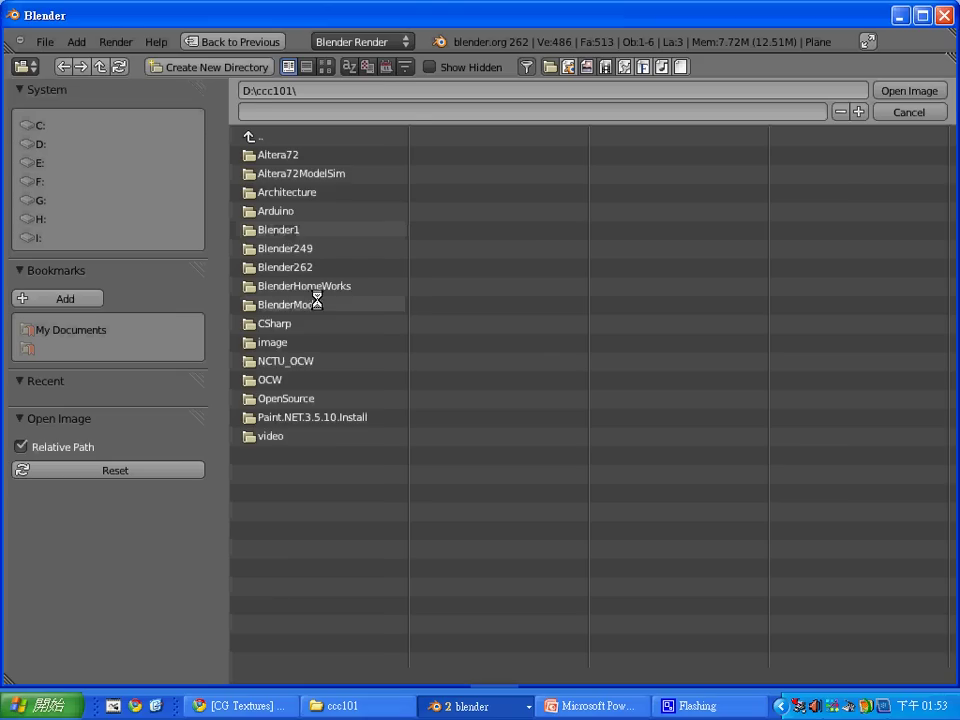
left_click(302, 286)
left_click(283, 156)
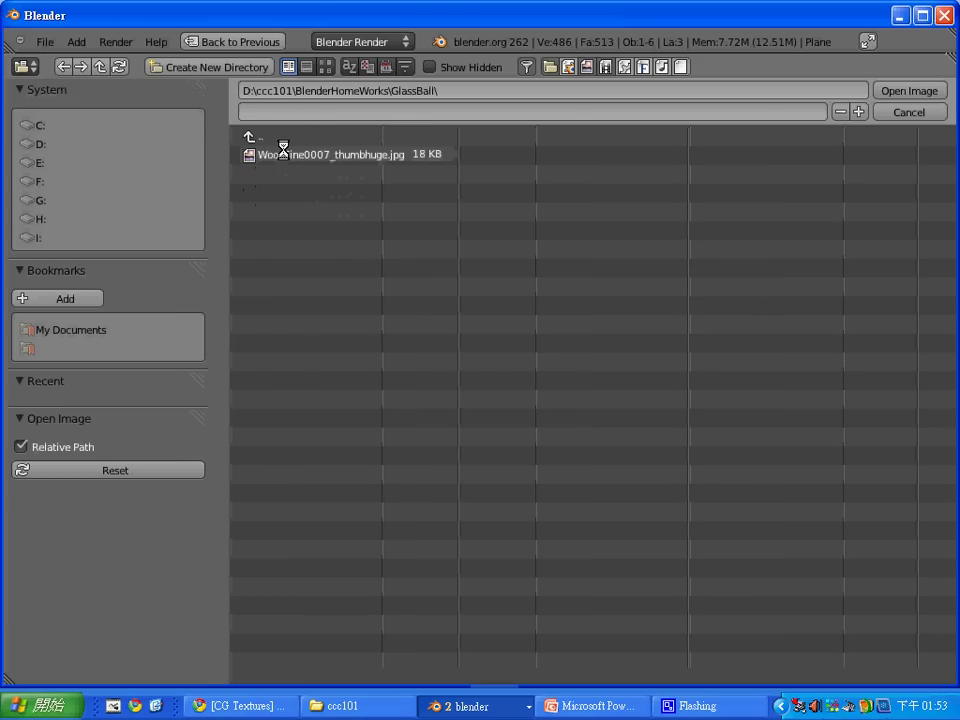
left_click(285, 155)
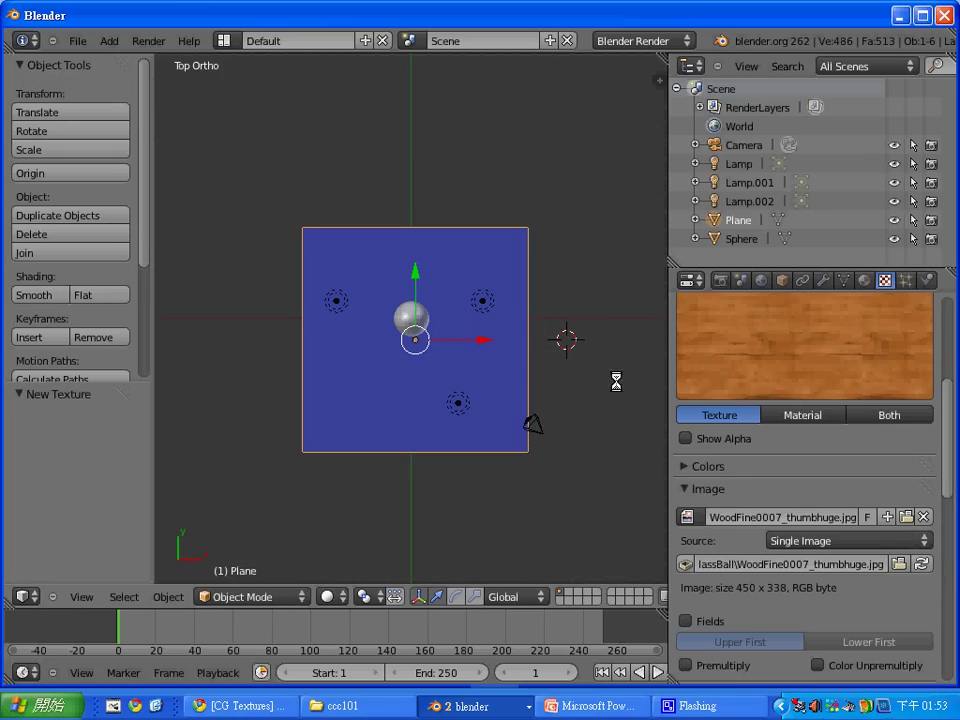
- Return to the plane's Material settings to check the wood preview
left_click(864, 280)
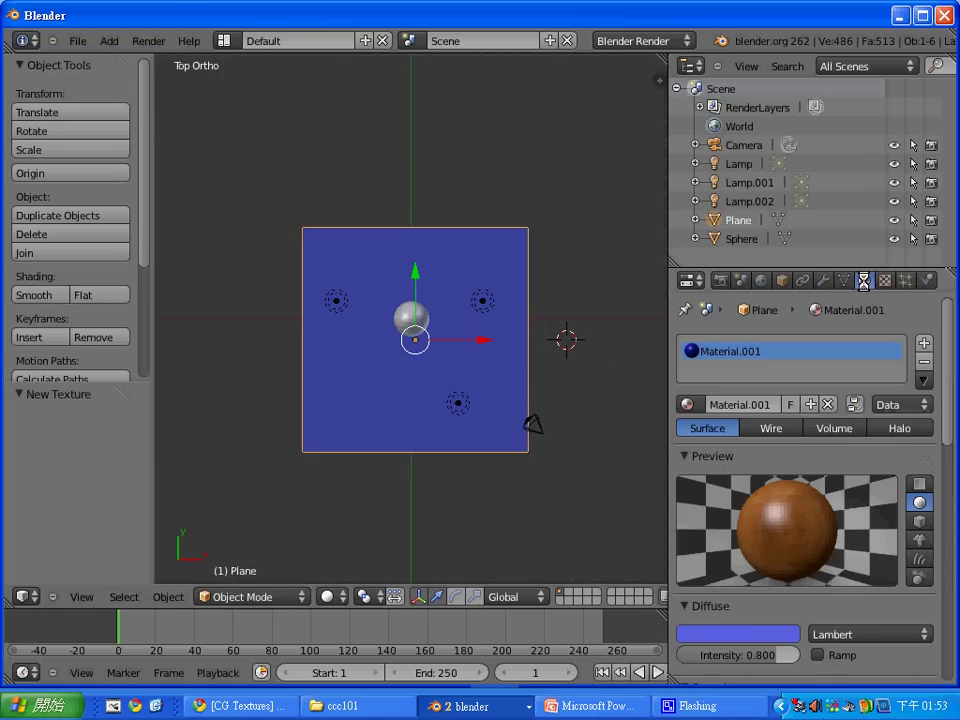
left_click(626, 387)
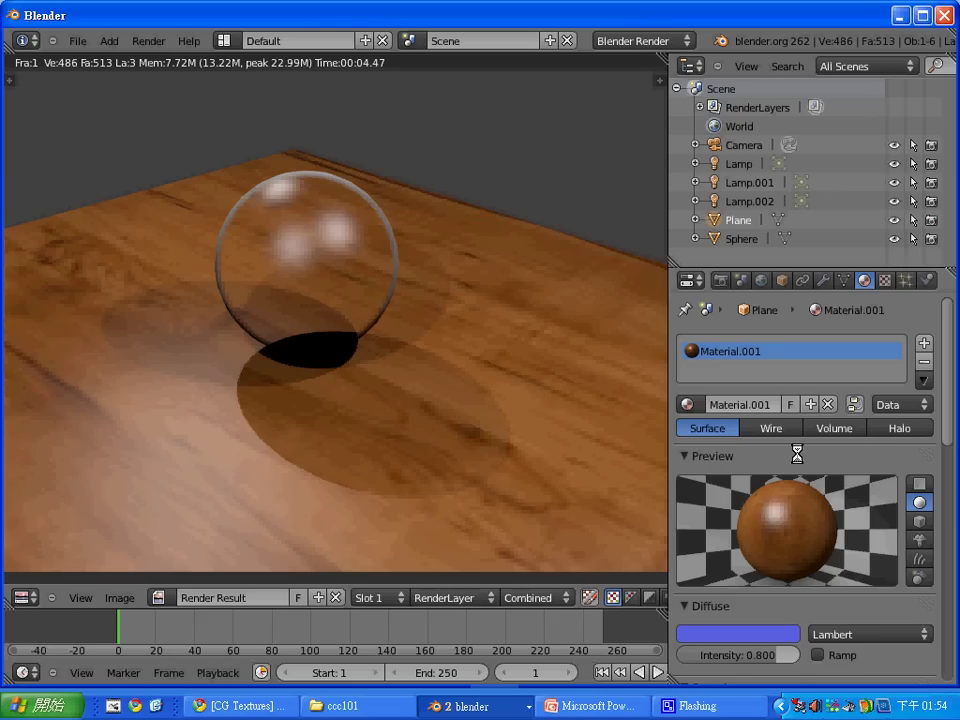
- Compare the material preview on a flat plane and a sphere, then exit the render view
left_click(920, 483)
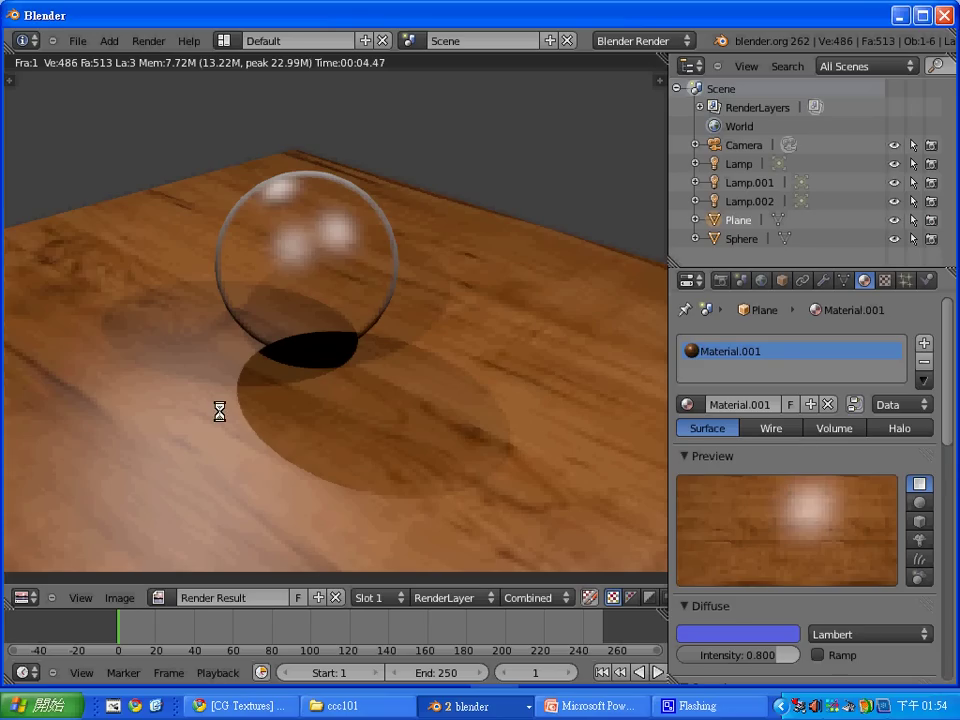
left_click(920, 502)
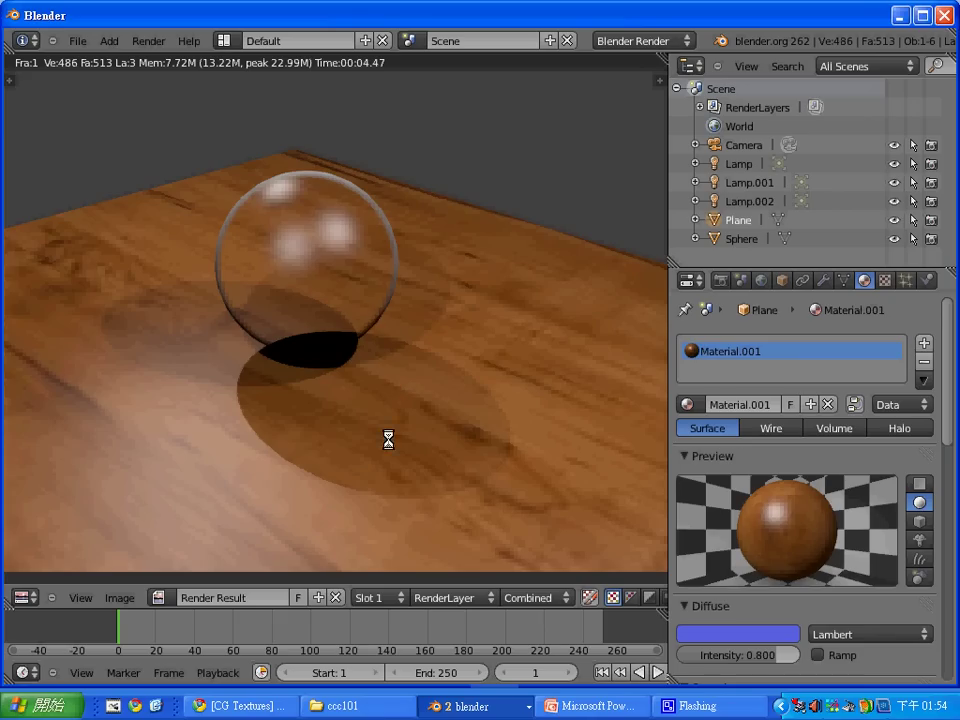
key("Escape")
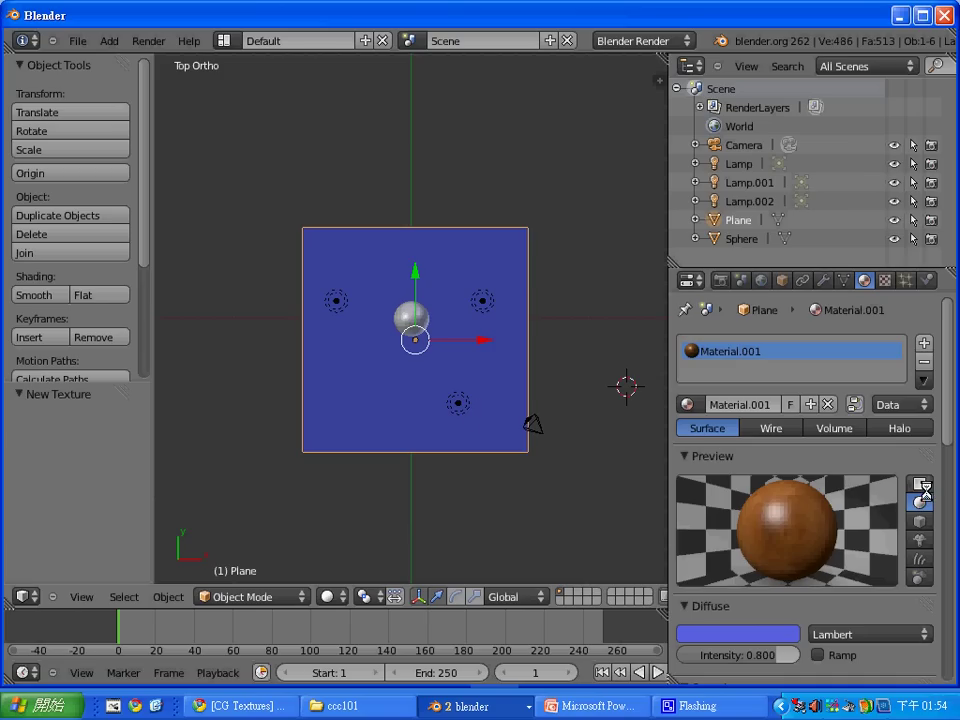
- Set the material preview to the flat plane and render the scene with F12
left_click(922, 485)
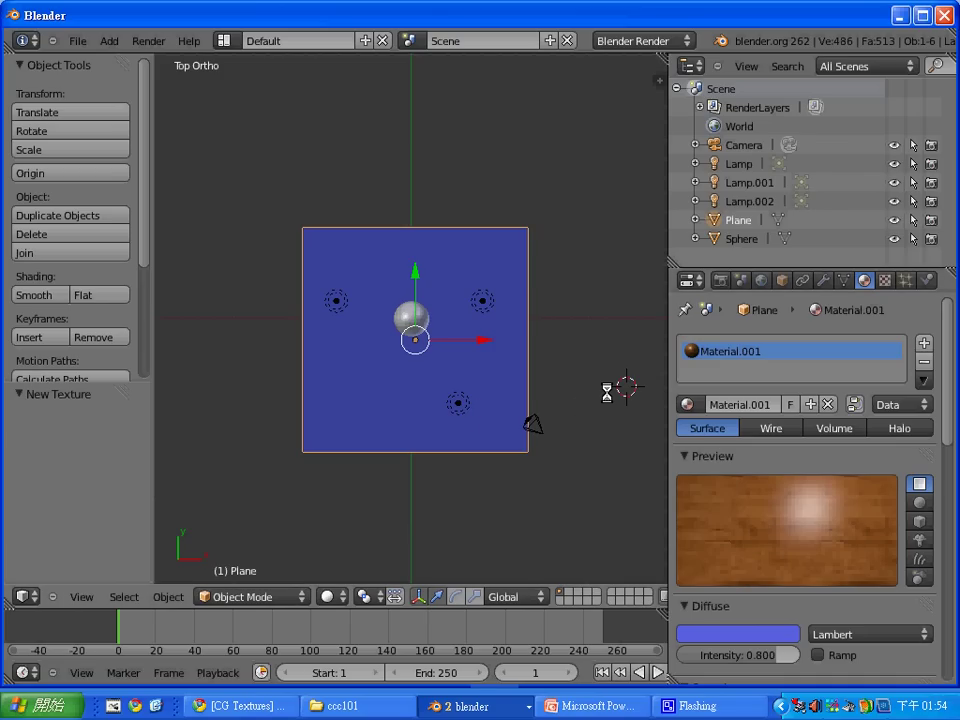
key("F12")
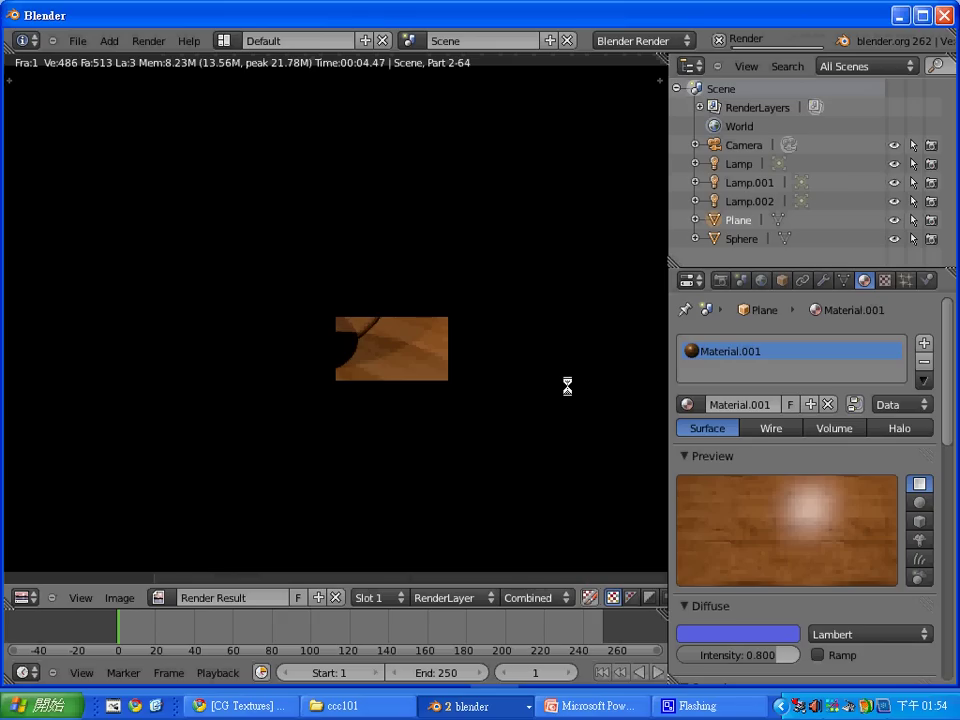